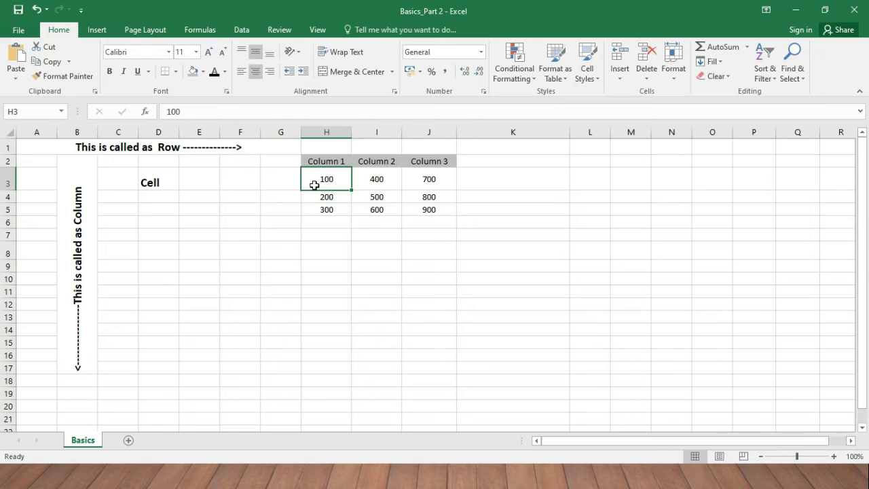
left_click(325, 198)
left_click(326, 212)
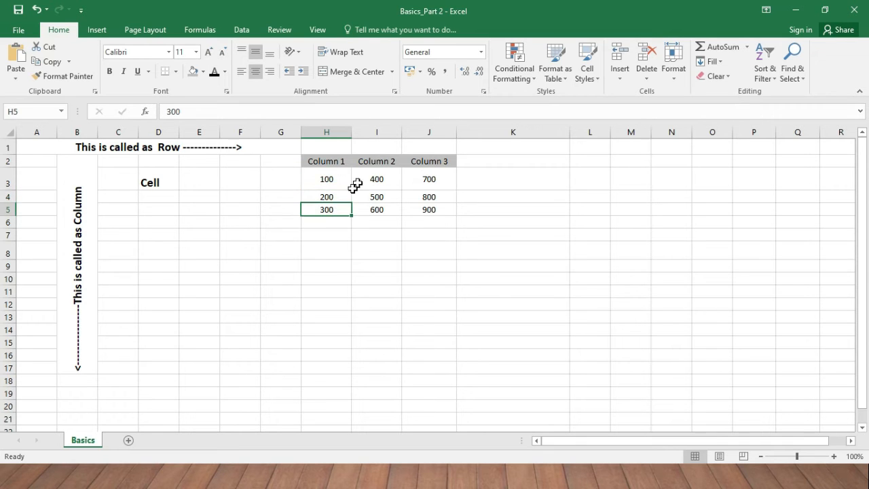
left_click(382, 179)
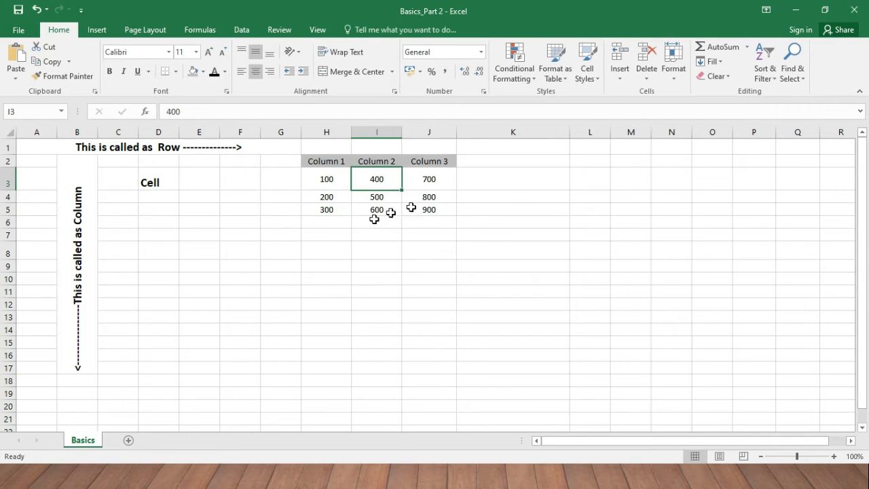
- Enter the label "Addition/Sum" in cell G7
left_click(272, 236)
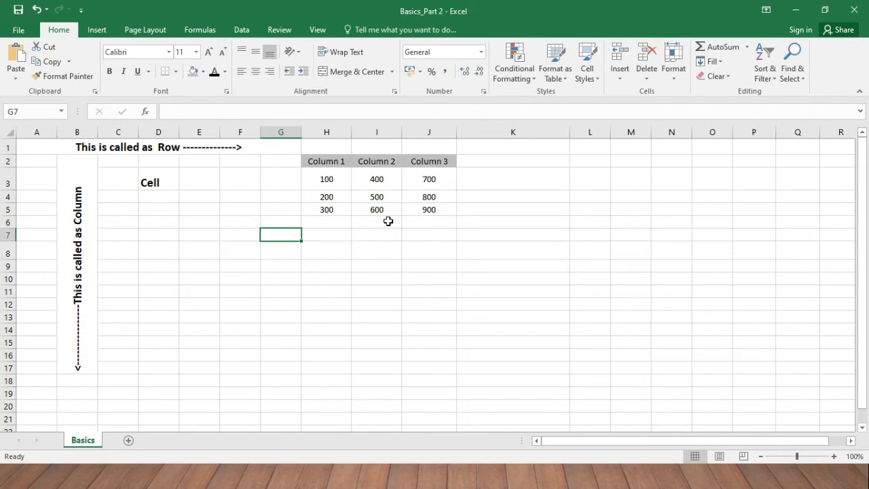
type("Ad")
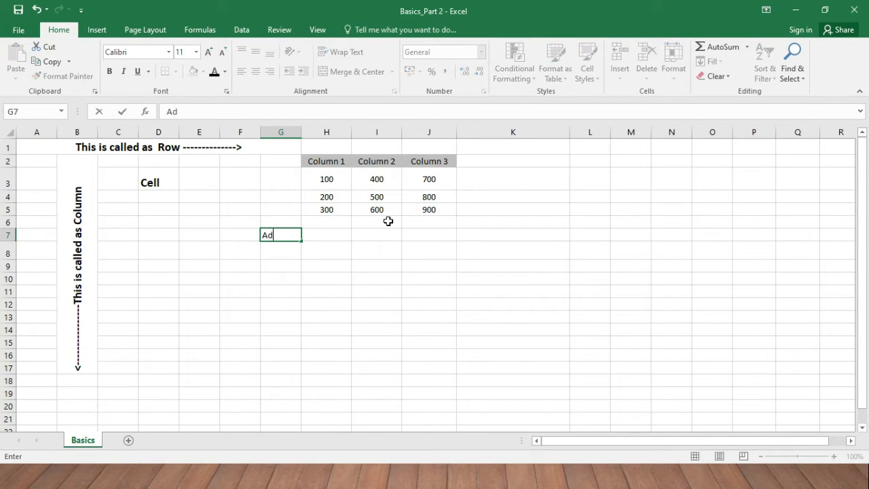
type("dition")
key("Tab")
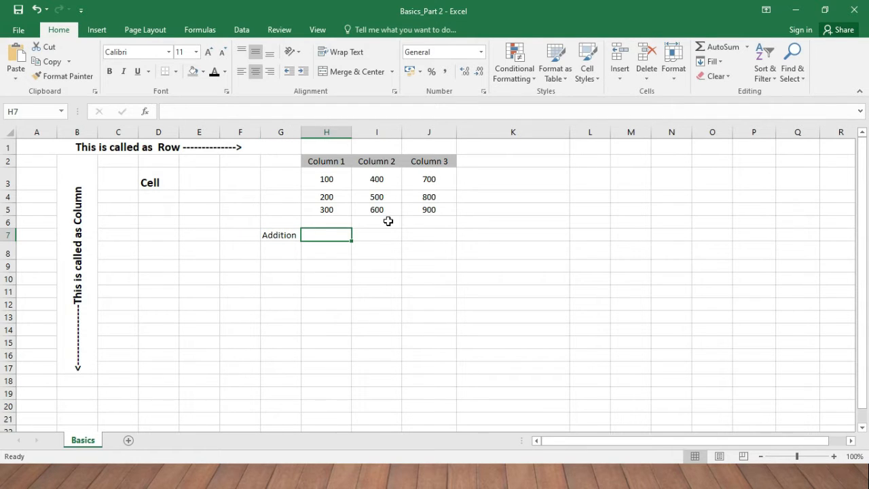
left_click(289, 235)
key("F2")
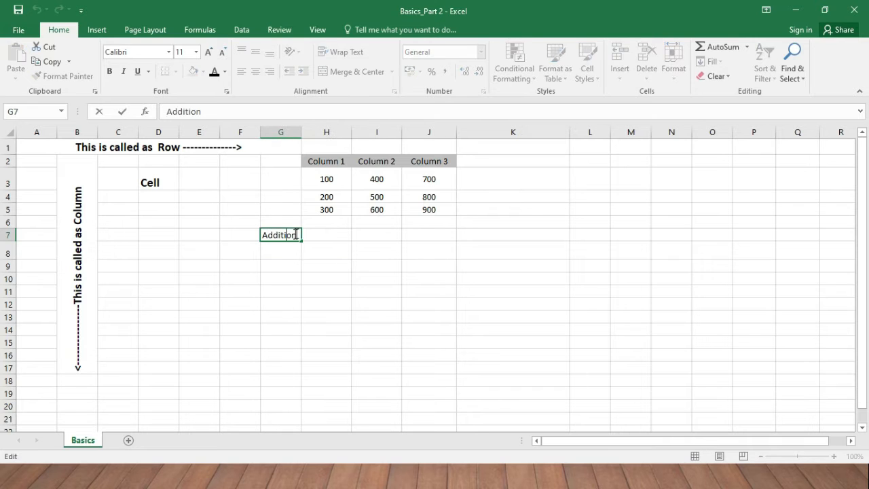
type("/Sum")
key("Return")
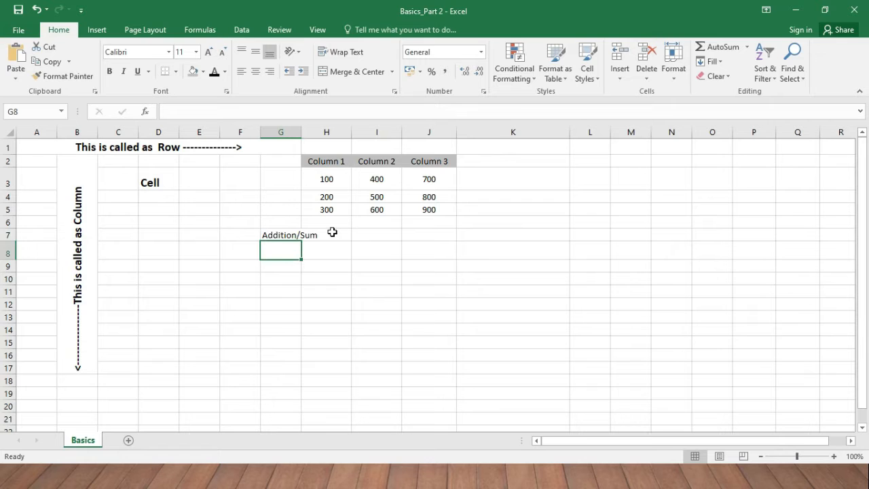
- Auto-fit the width of column G to the Addition/Sum label
key("Right")
key("Up")
key("Up")
key("Left")
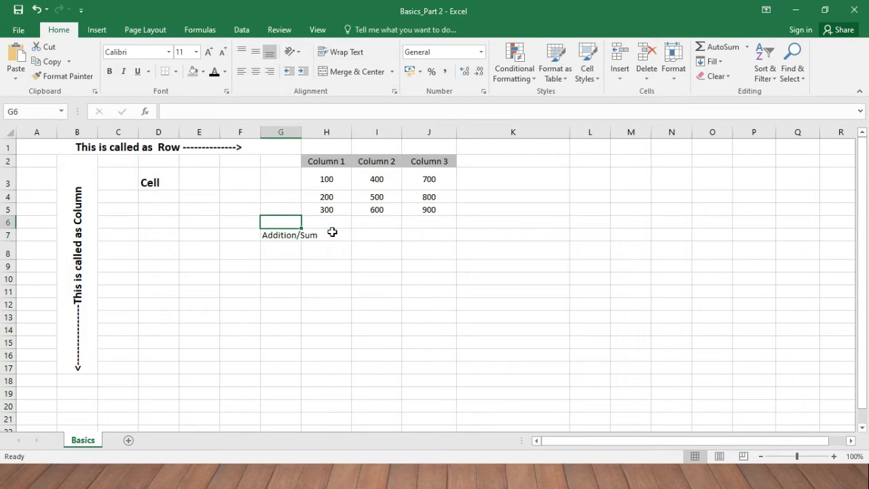
double_click(301, 132)
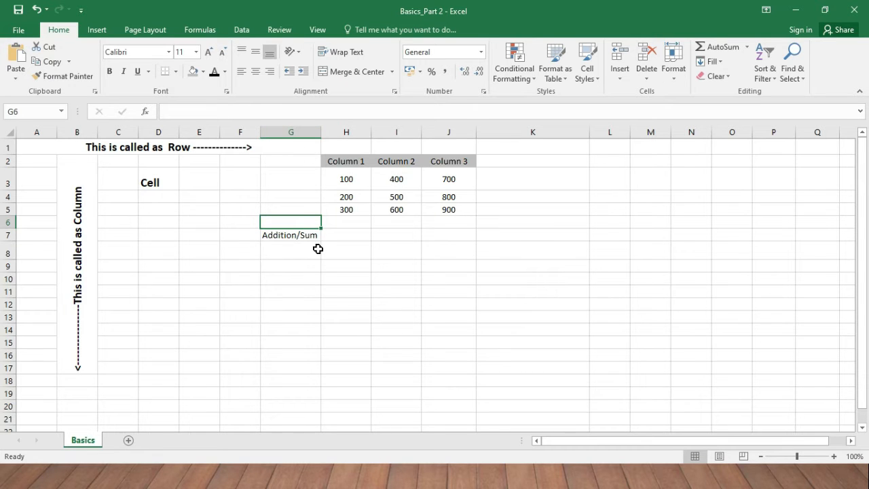
- Add the three Column 1 values in cell H7 with the formula =H3+H4+H5
left_click(347, 234)
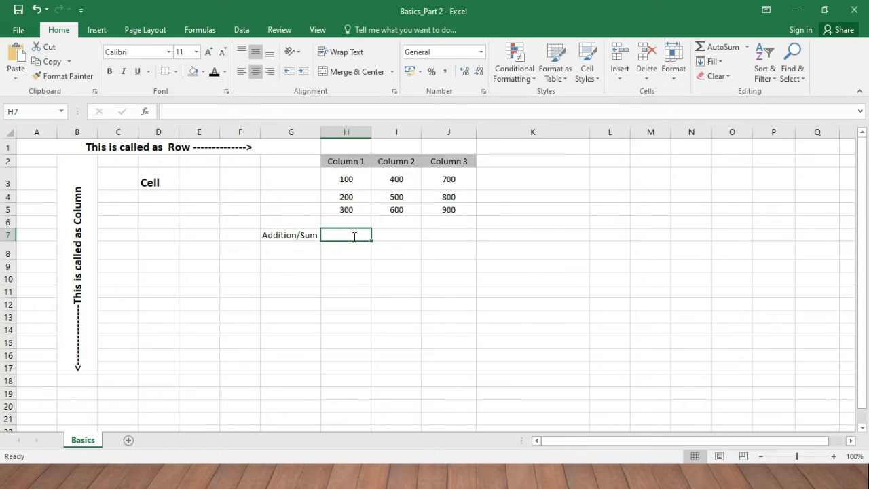
type("=")
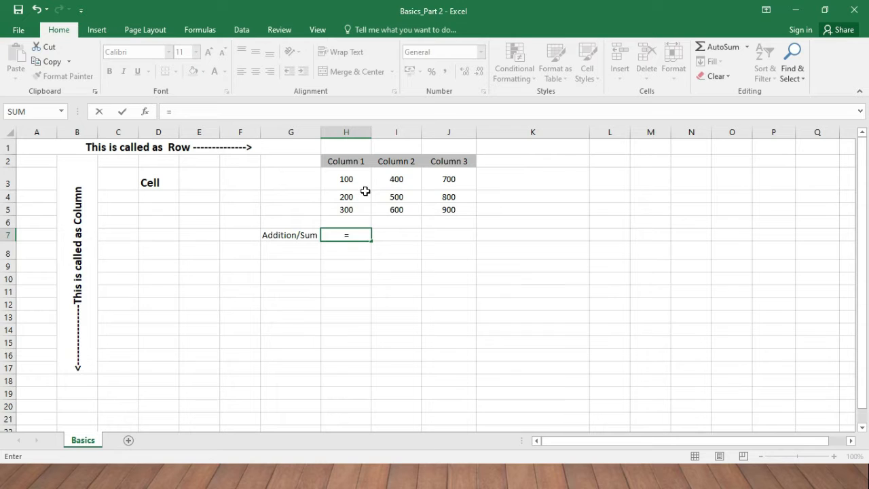
key("Escape")
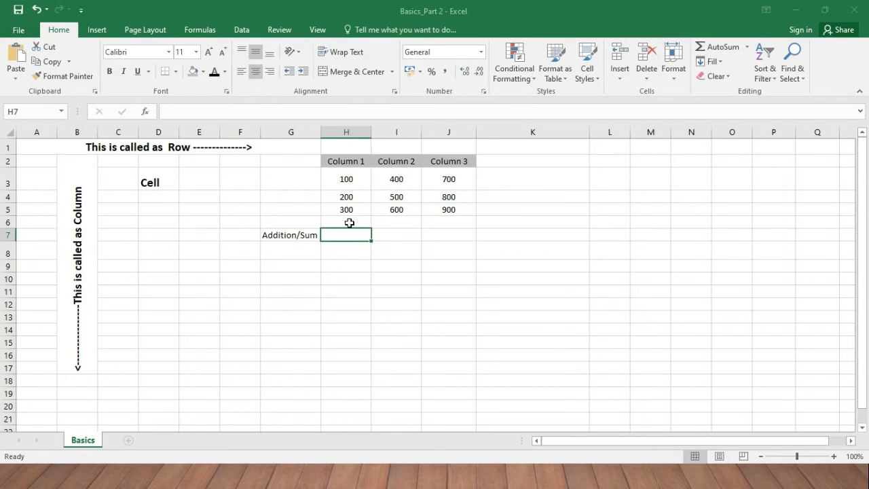
type("=")
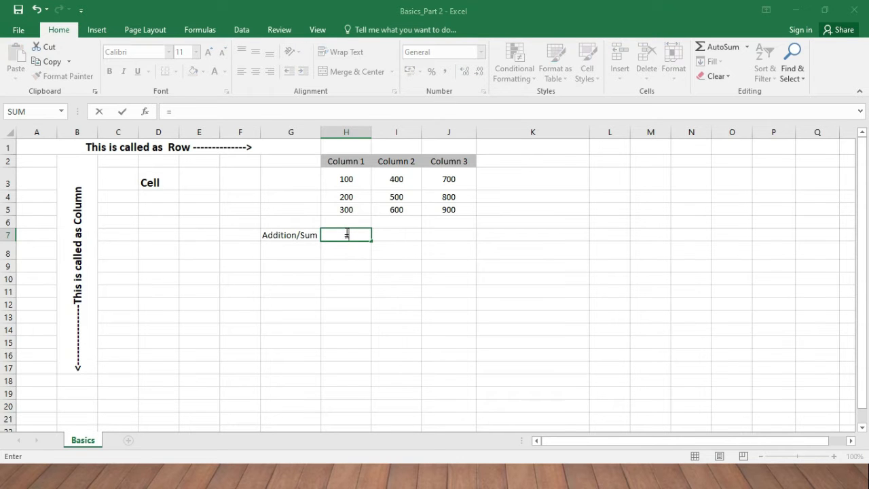
left_click(347, 179)
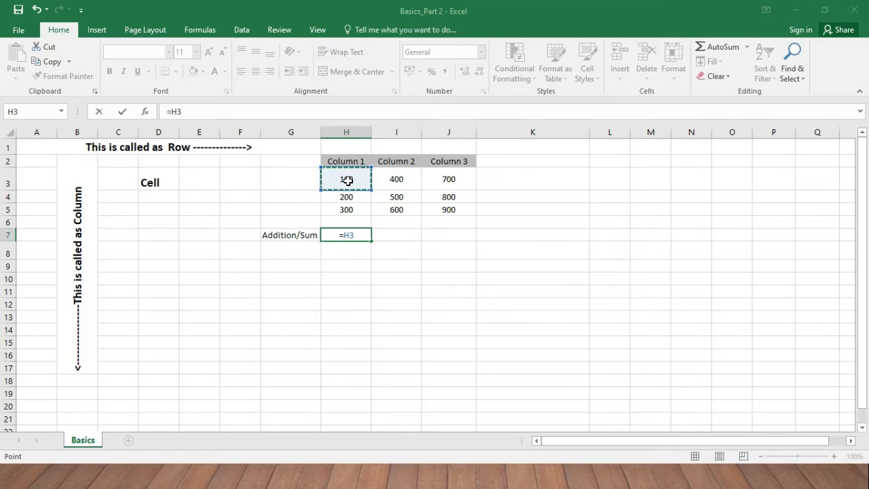
type("+")
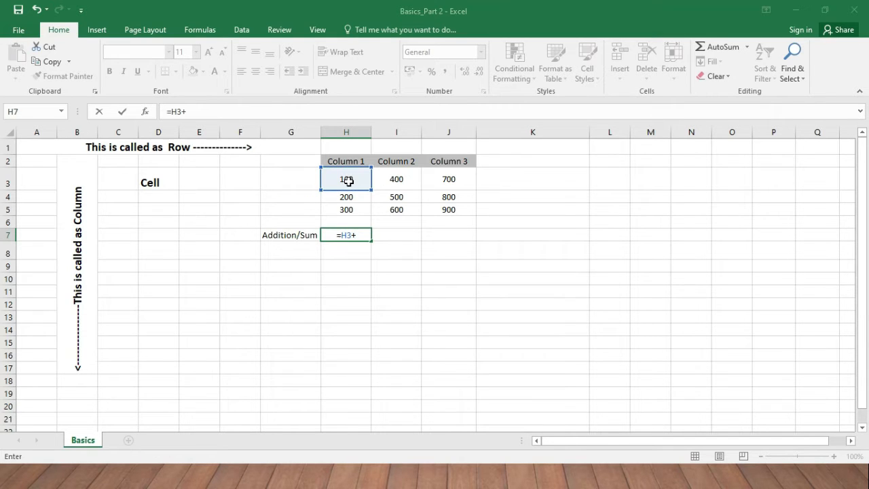
left_click(349, 196)
type("+")
left_click(350, 210)
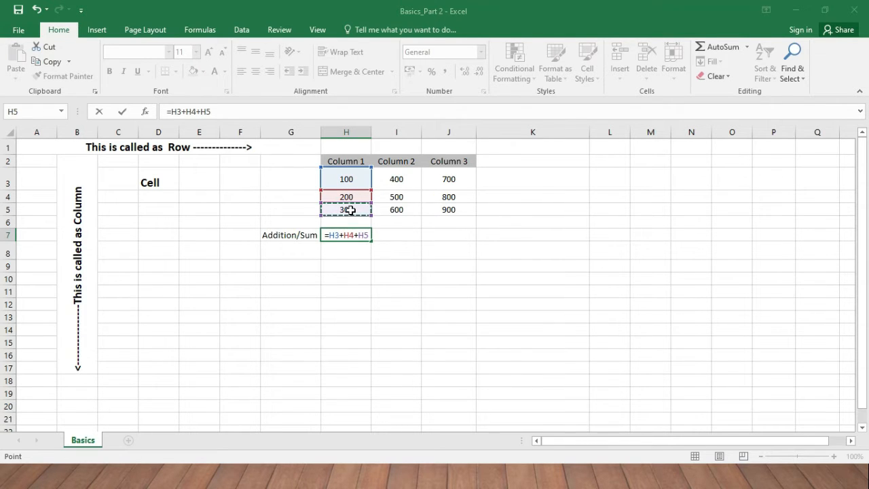
key("Return")
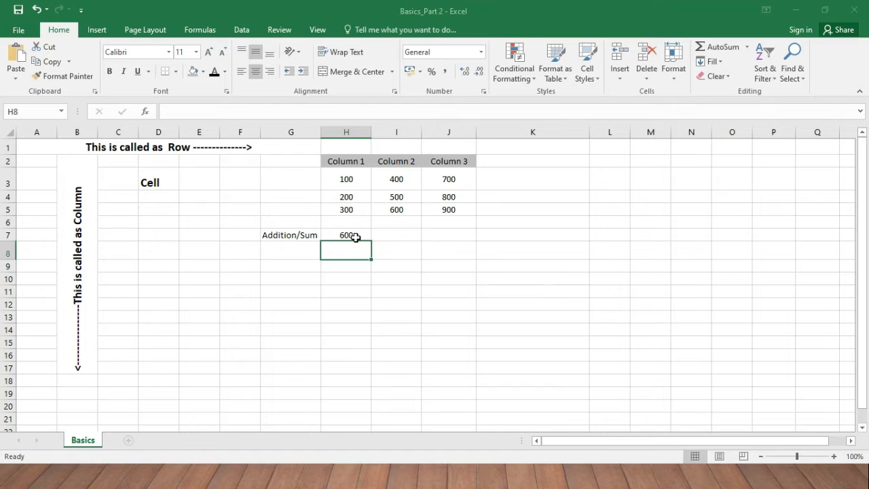
- Select the Column 1 values H3:H5 and compare their status bar sum with the result in H7
left_click(353, 181)
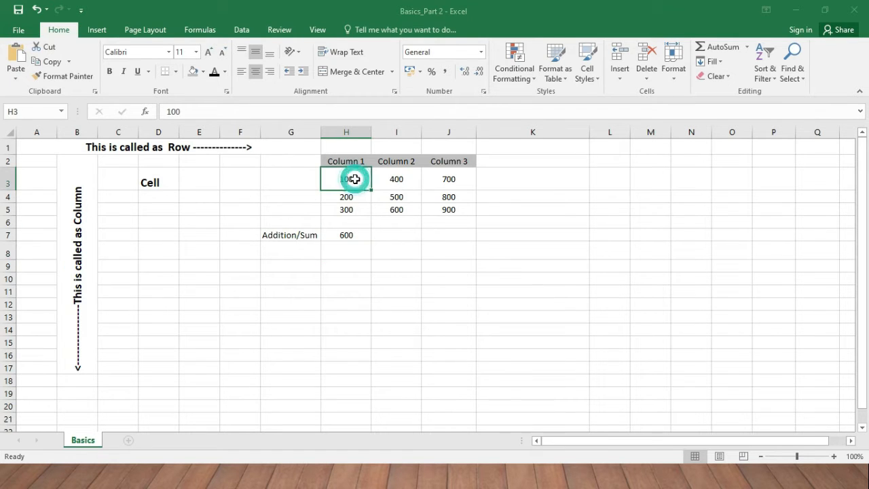
left_click_drag(354, 181, 351, 207)
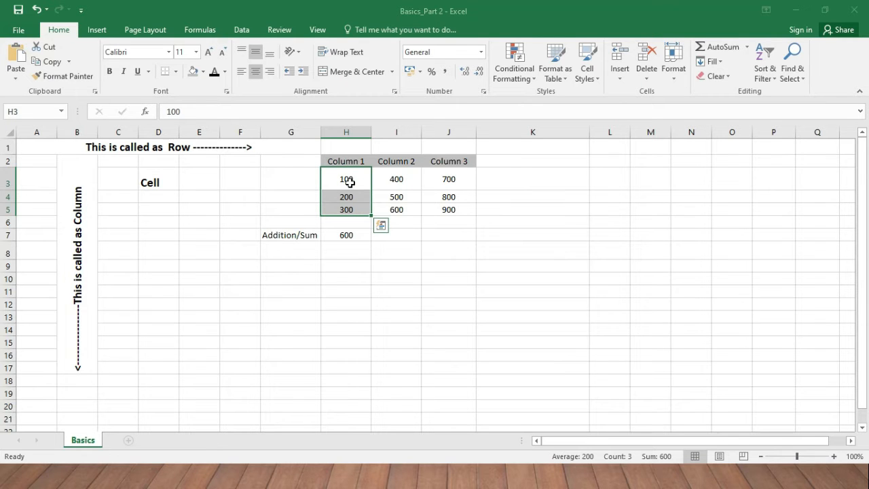
left_click(342, 234)
left_click(347, 180)
left_click_drag(347, 180, 345, 205)
left_click(400, 234)
- Examine which cells the addition formula in H7 refers to, leaving it unedited
left_click(335, 235)
left_click(356, 234)
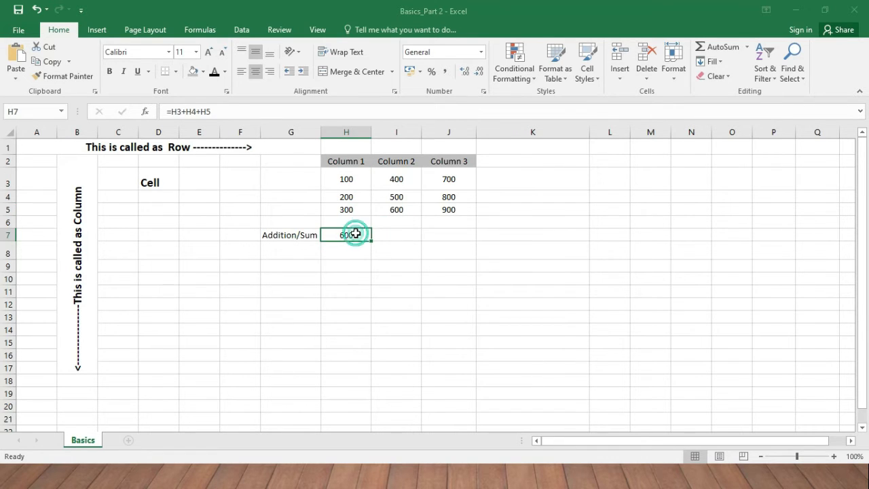
double_click(355, 234)
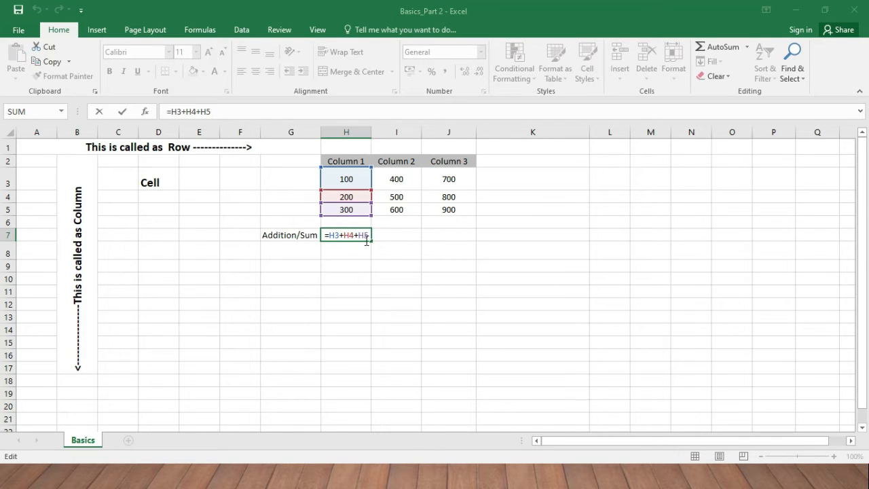
key("Escape")
- Replace the addition formula in H7 with =SUM(H3:H5)
left_click(349, 234)
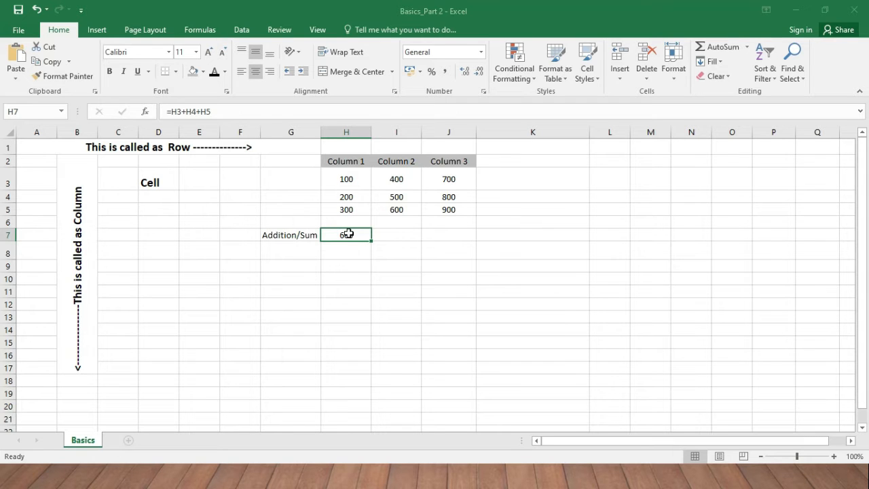
key("Delete")
type("=")
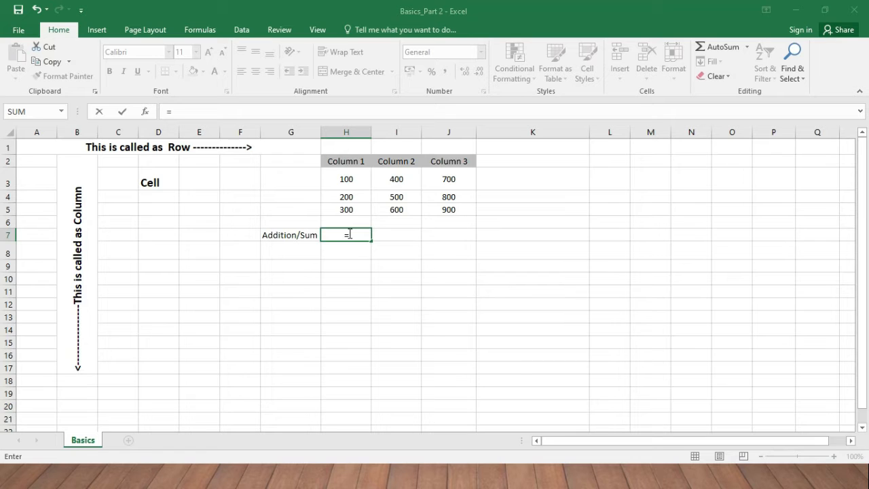
type("sum")
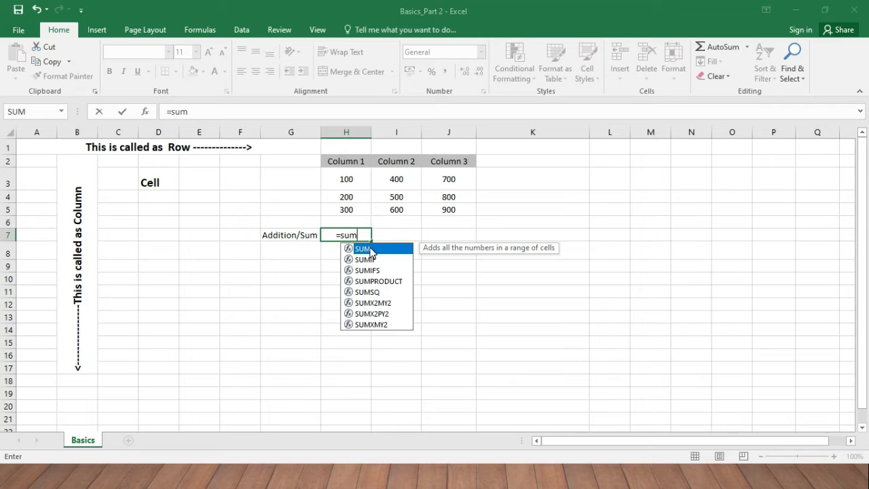
double_click(371, 251)
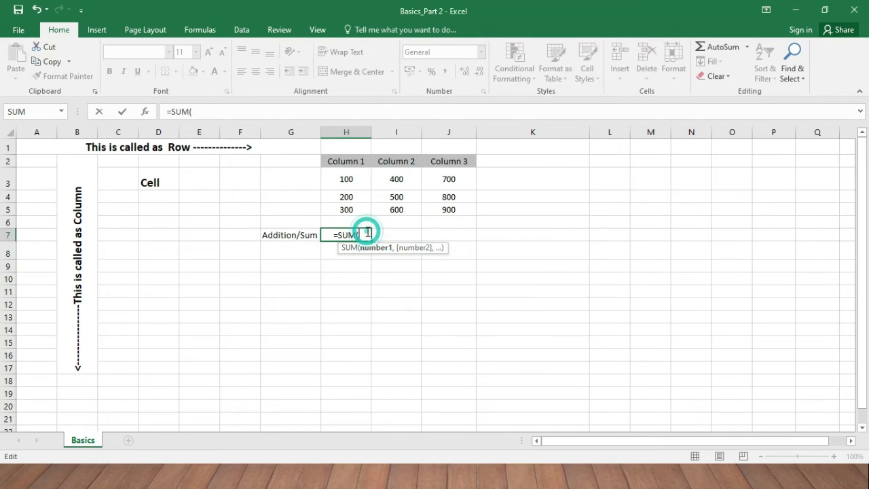
key("BackSpace")
key("BackSpace")
key("BackSpace")
key("BackSpace")
type("sum(")
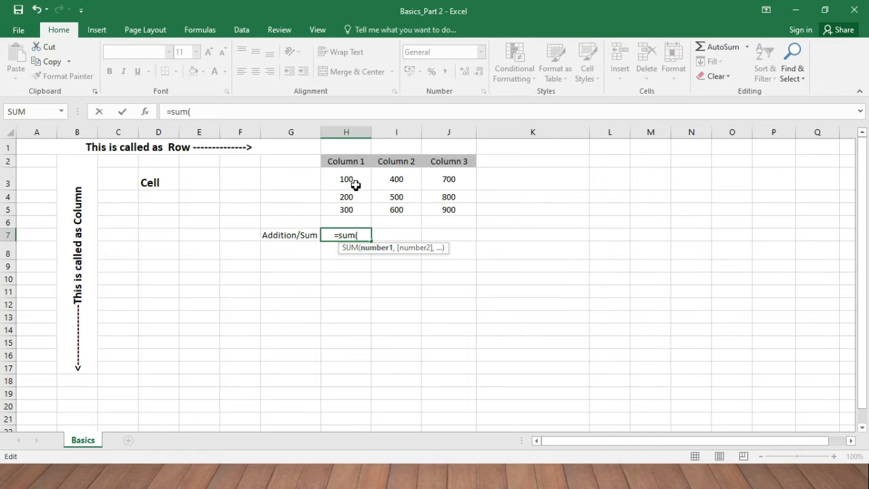
left_click_drag(355, 179, 355, 207)
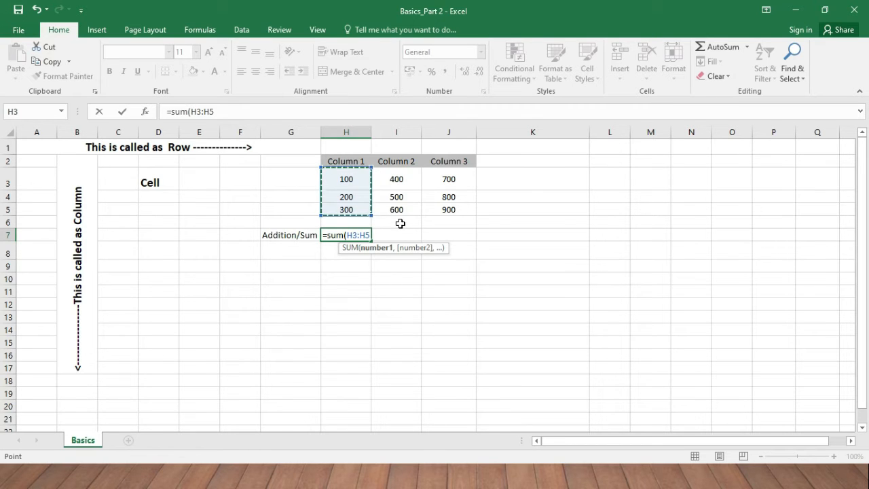
type(")")
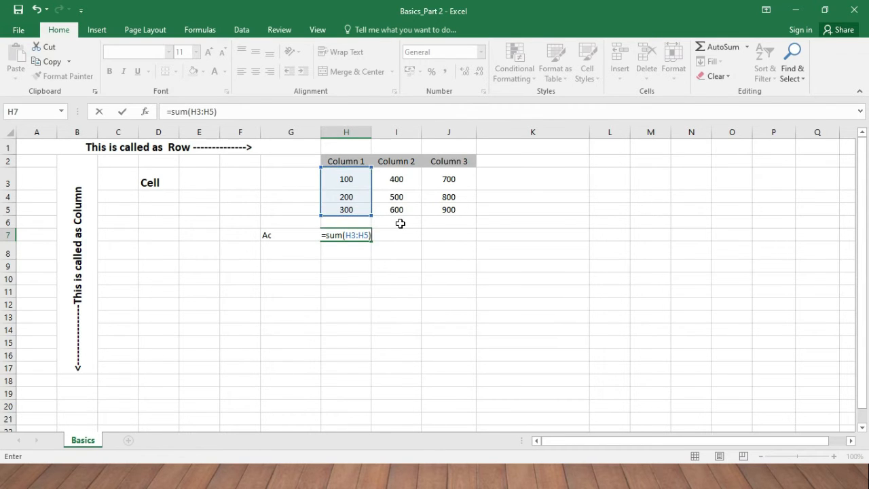
key("Return")
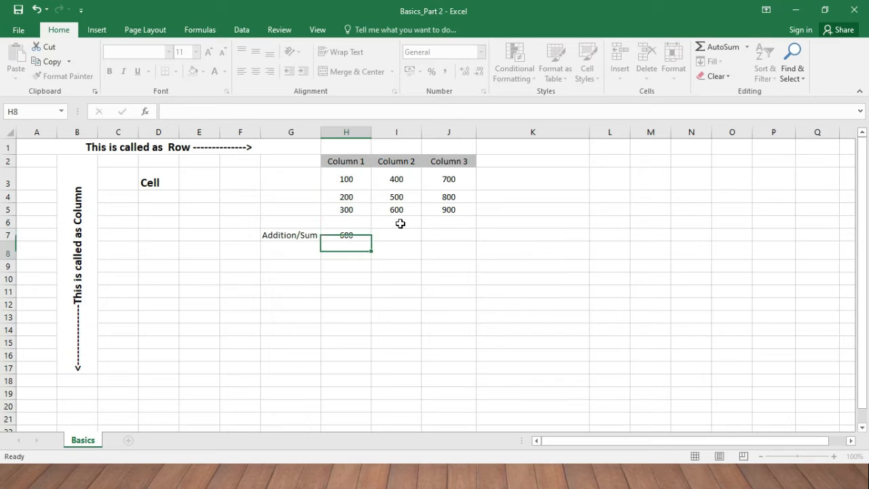
left_click(357, 236)
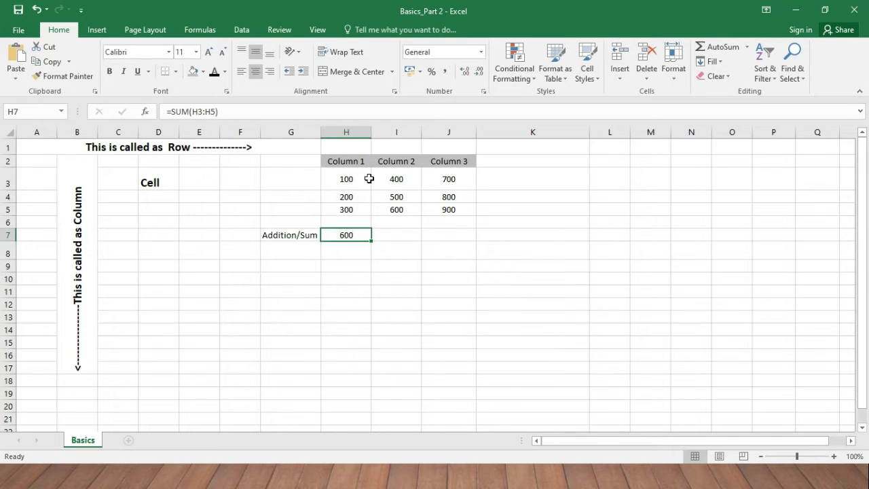
- Fill the SUM formula from H7 across to I7 and J7 to total Column 2 and Column 3
left_click(403, 177)
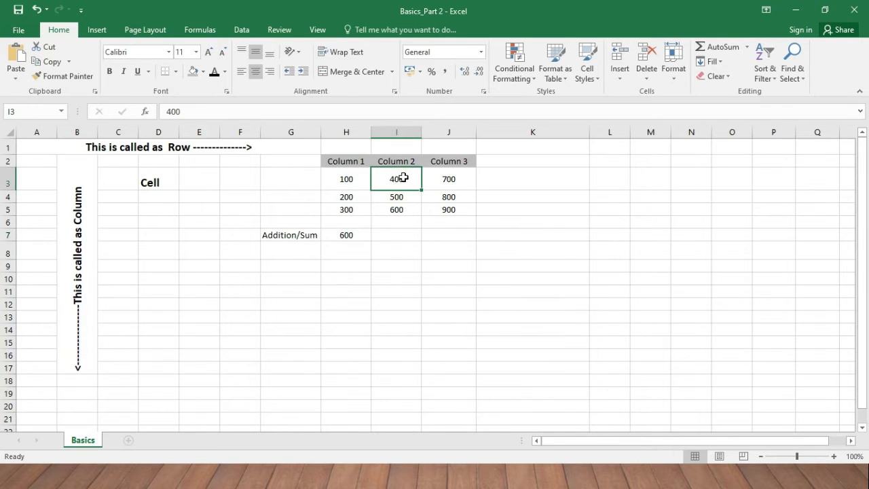
left_click(392, 233)
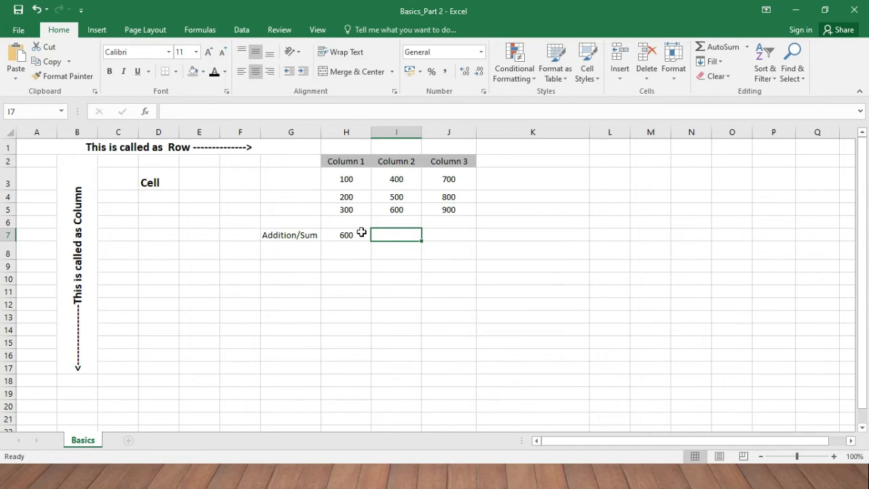
left_click(346, 233)
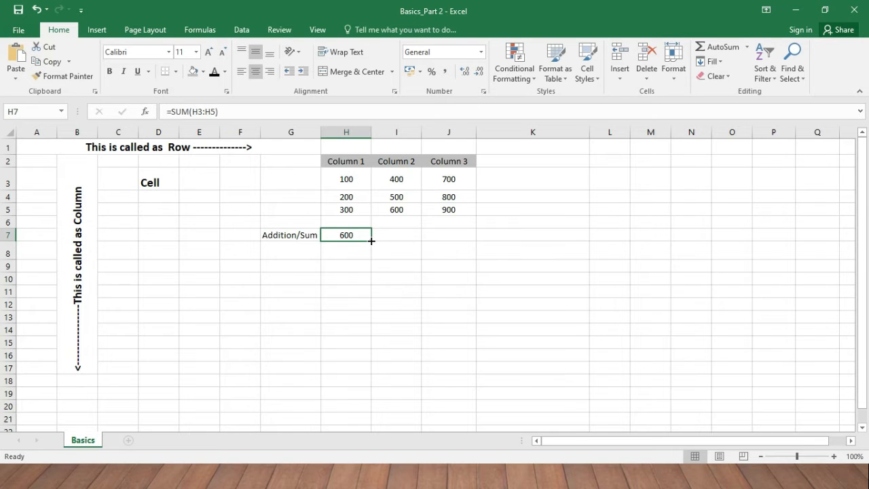
left_click_drag(371, 240, 456, 243)
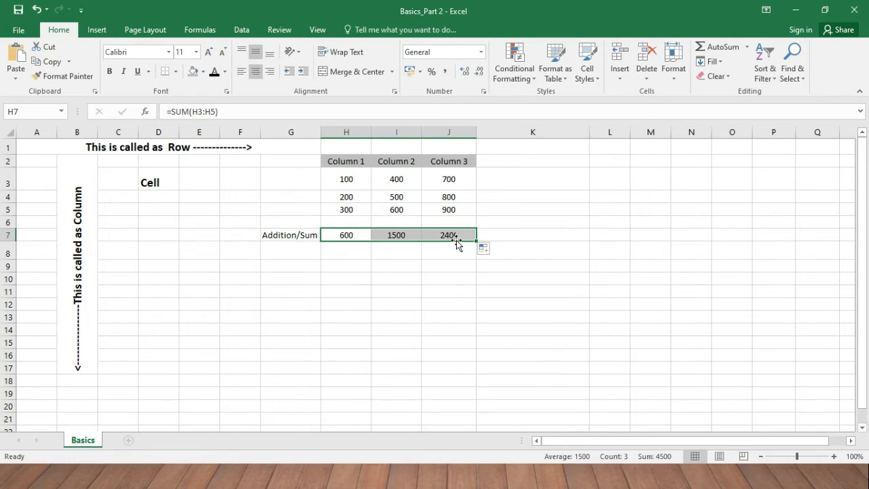
- Select the Column 2 values I3:I5 and check their status bar sum against the total in I7
left_click(388, 249)
left_click_drag(397, 177, 407, 207)
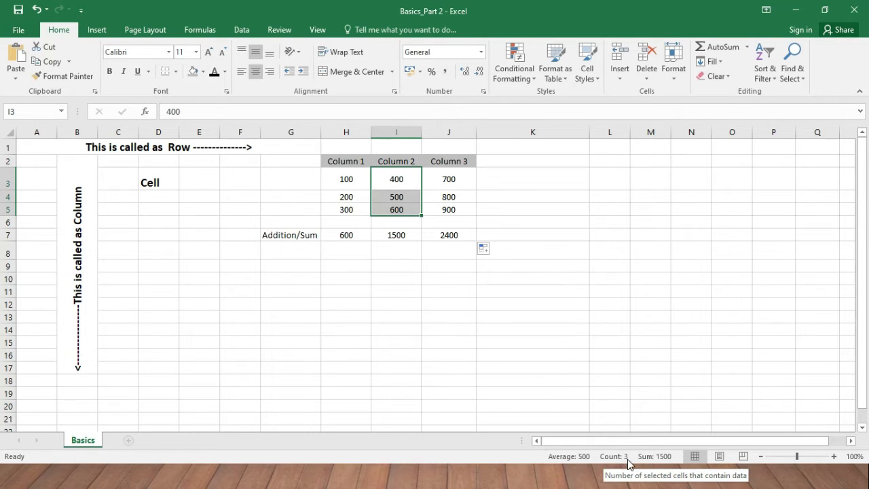
- Examine which cells the SUM formulas in I7 and J7 refer to, leaving both formulas unedited
left_click(408, 235)
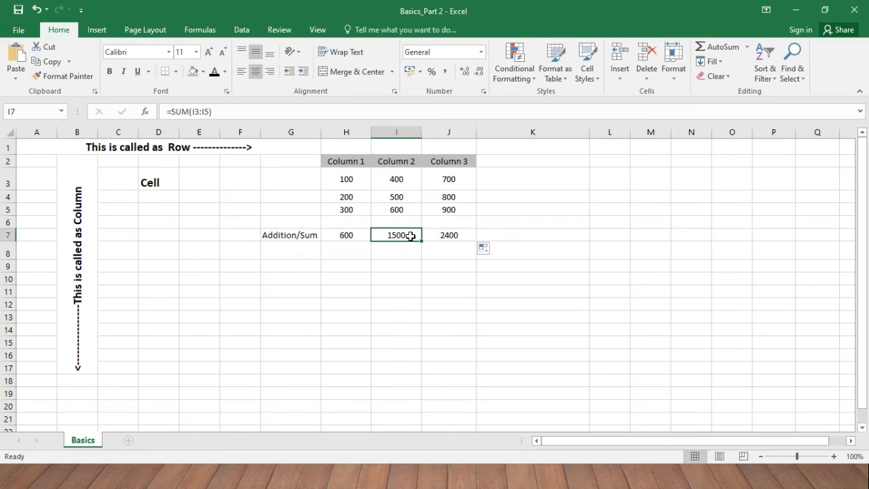
double_click(410, 236)
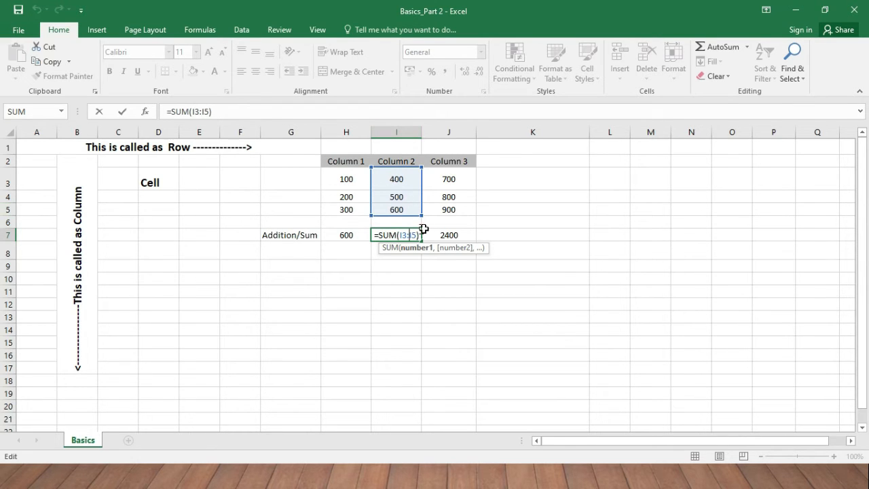
left_click(452, 270)
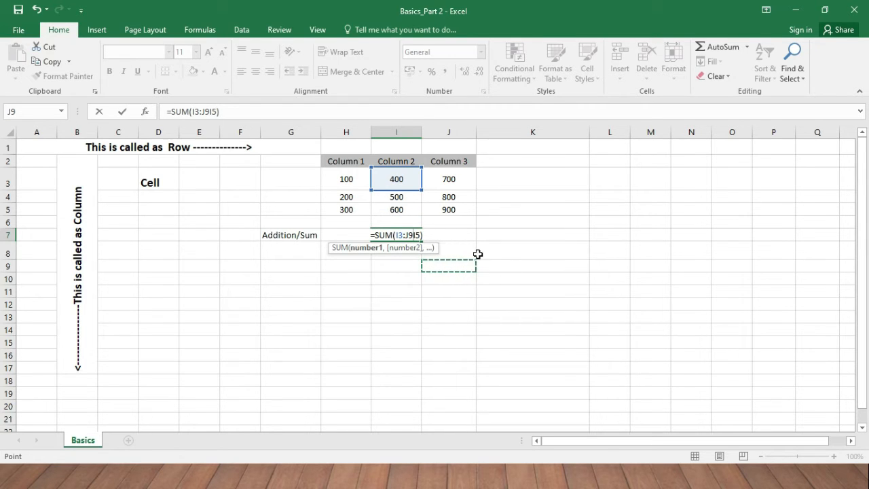
key("BackSpace")
key("BackSpace")
key("ctrl+Return")
left_click(442, 235)
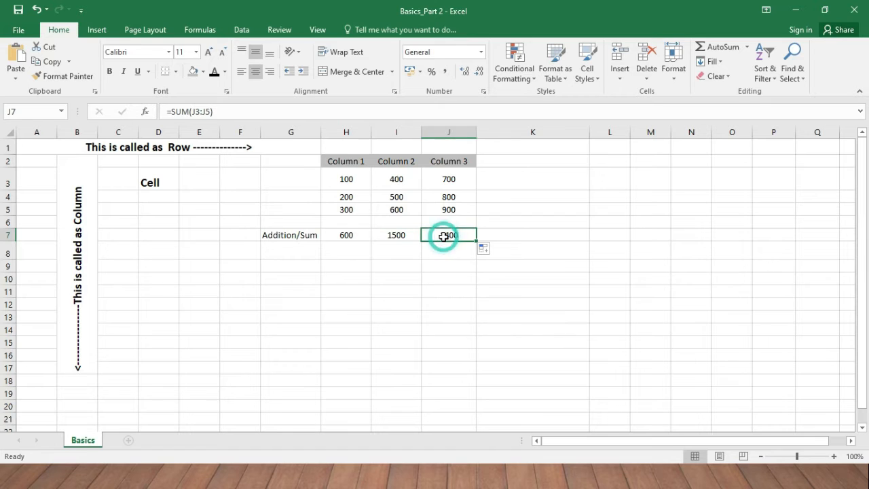
double_click(446, 235)
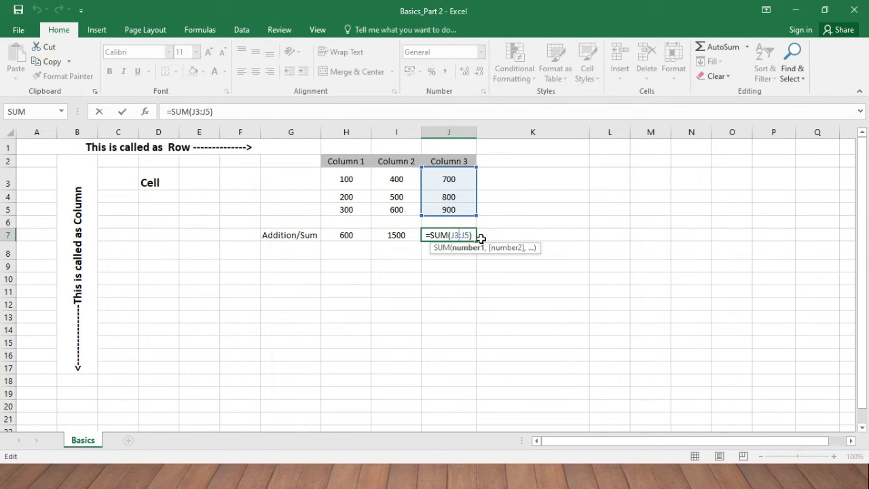
key("ctrl+Return")
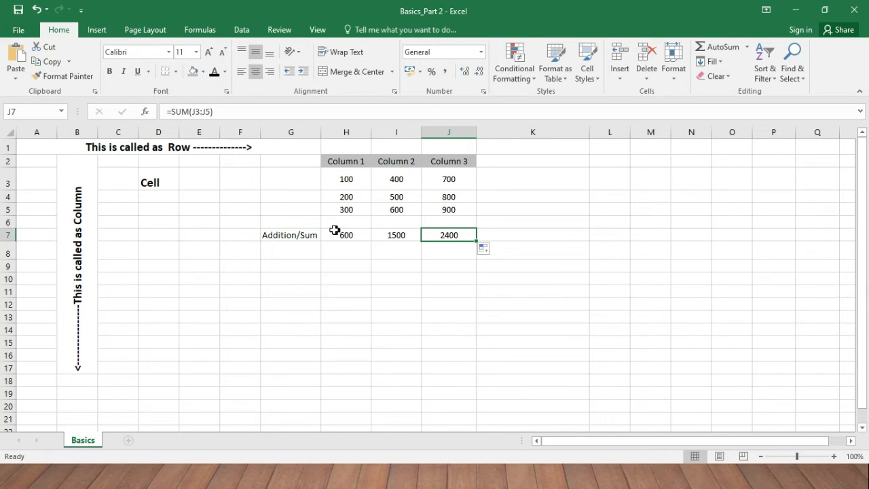
- Replace the total in J7 using AutoSum's Sum function, with J3:J5 as its range instead of the suggested cells
left_click(204, 31)
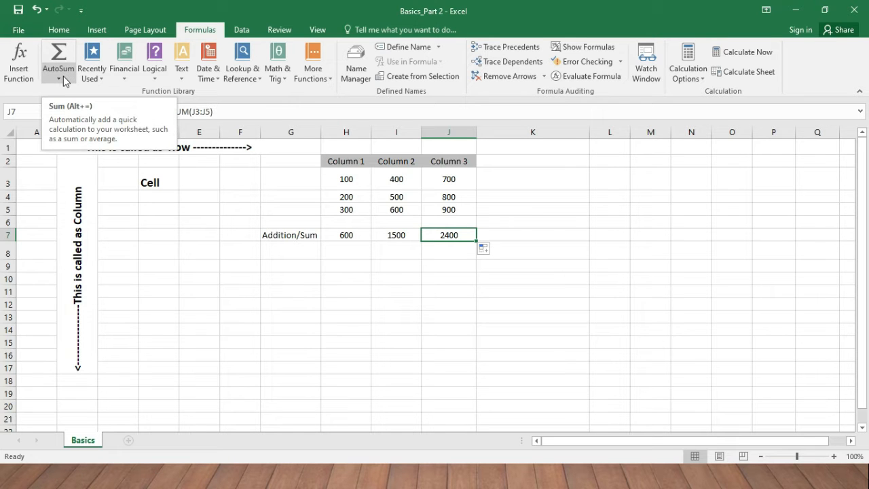
left_click(27, 78)
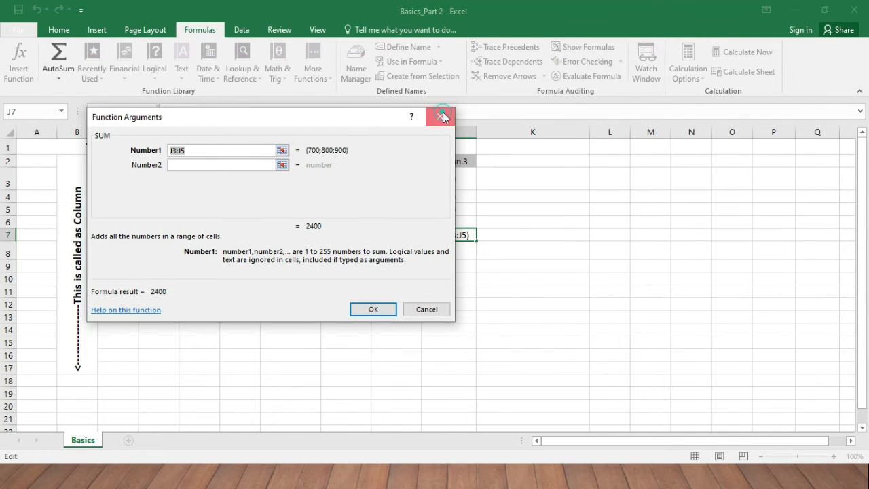
left_click(442, 113)
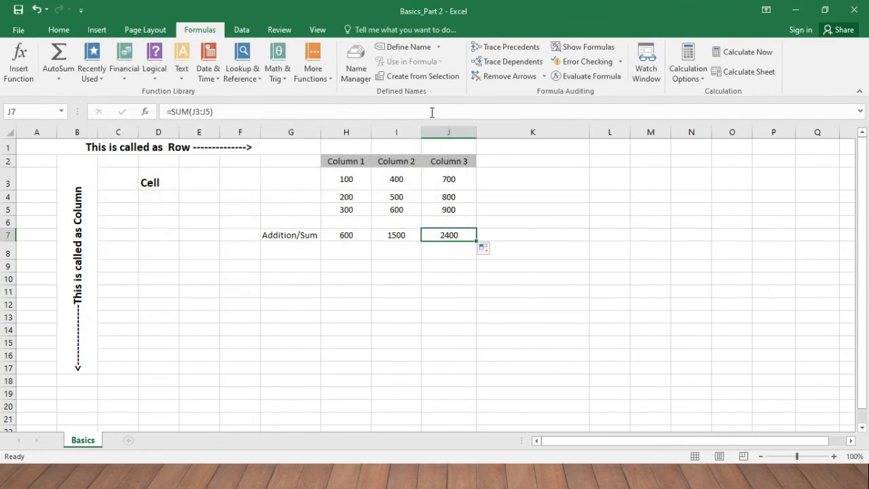
left_click(65, 74)
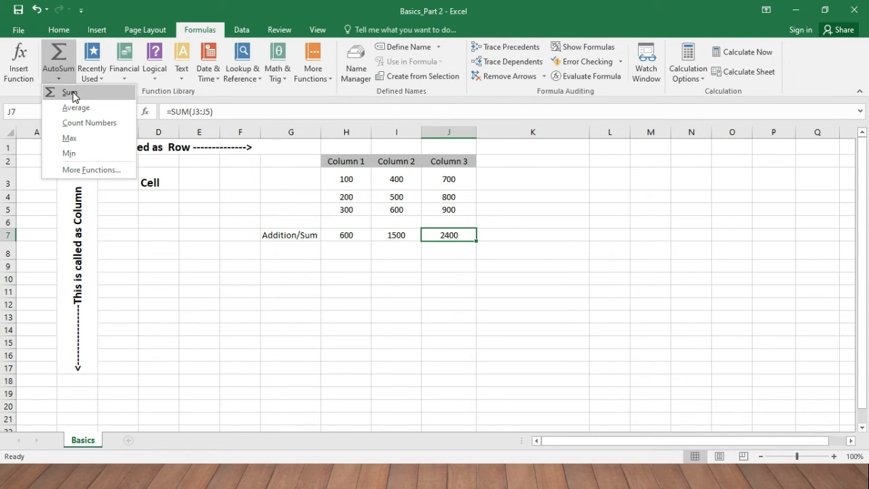
left_click(71, 93)
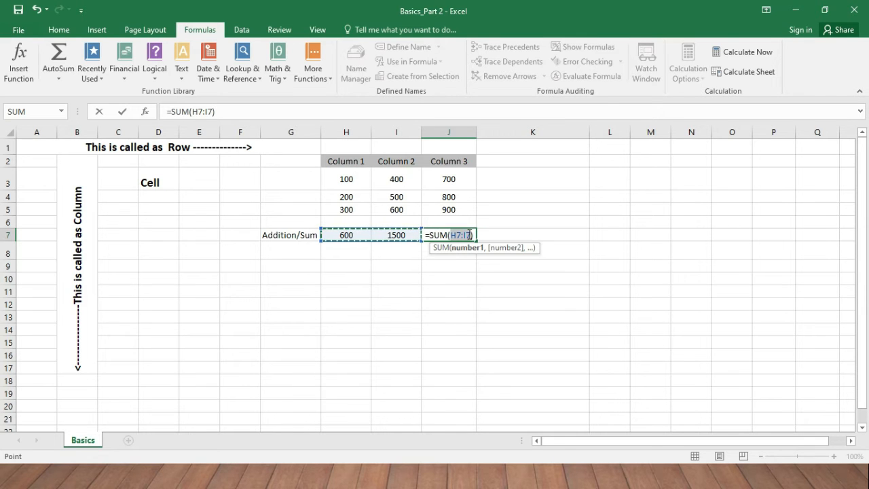
key("BackSpace")
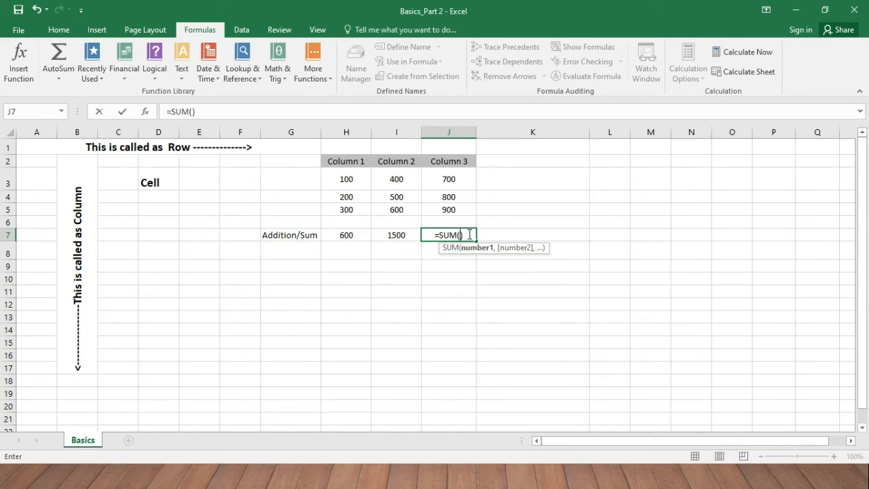
left_click_drag(448, 178, 452, 208)
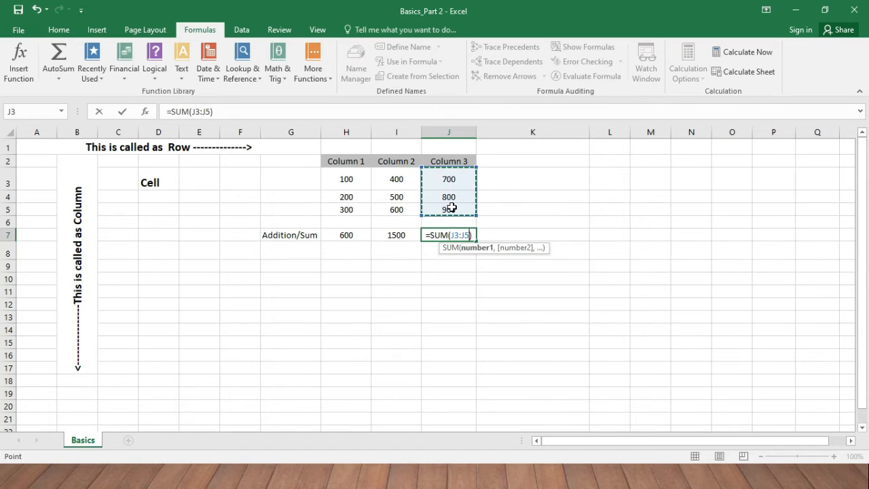
key("Return")
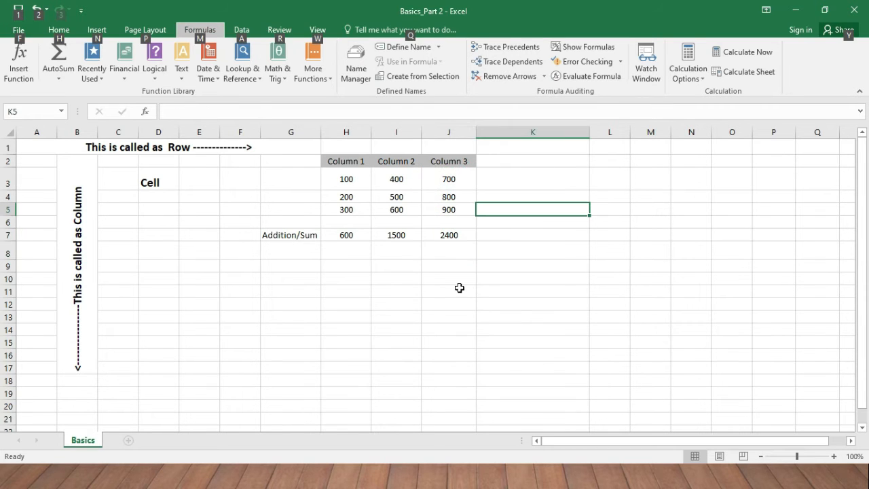
- Select the Column 3 values J3:J5 to check their status bar sum, and inspect the formula in J7 without editing it
left_click_drag(447, 177, 454, 208)
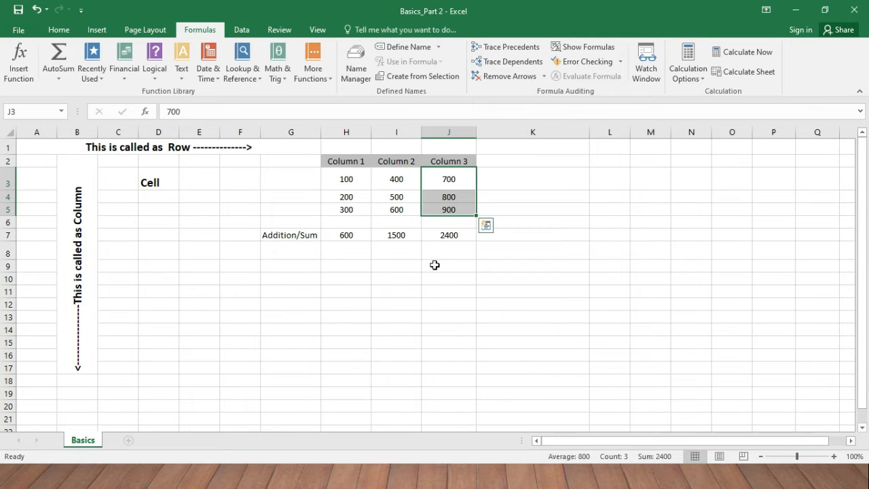
double_click(452, 234)
key("Escape")
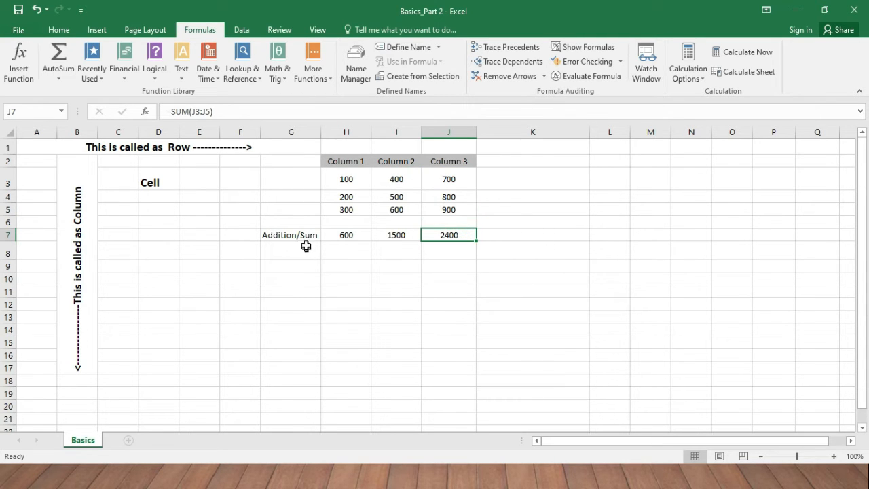
- Replace the row label in G7 with "Subtraction"
left_click(286, 236)
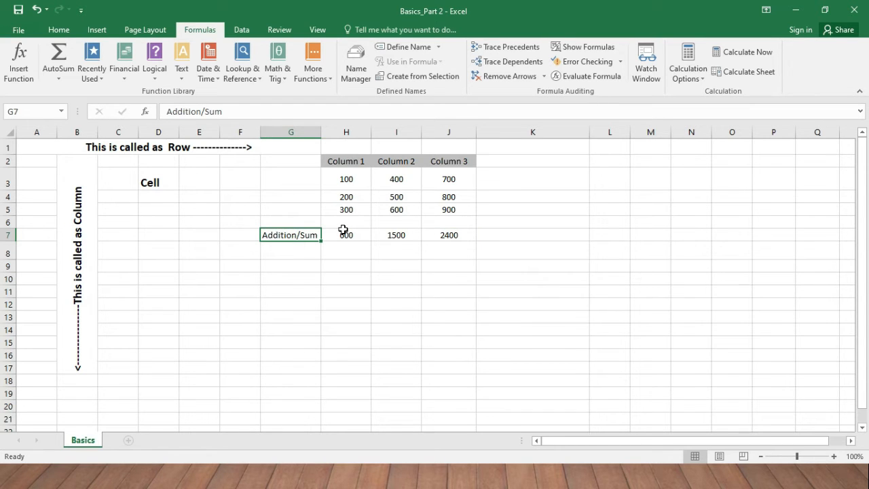
type("Subs")
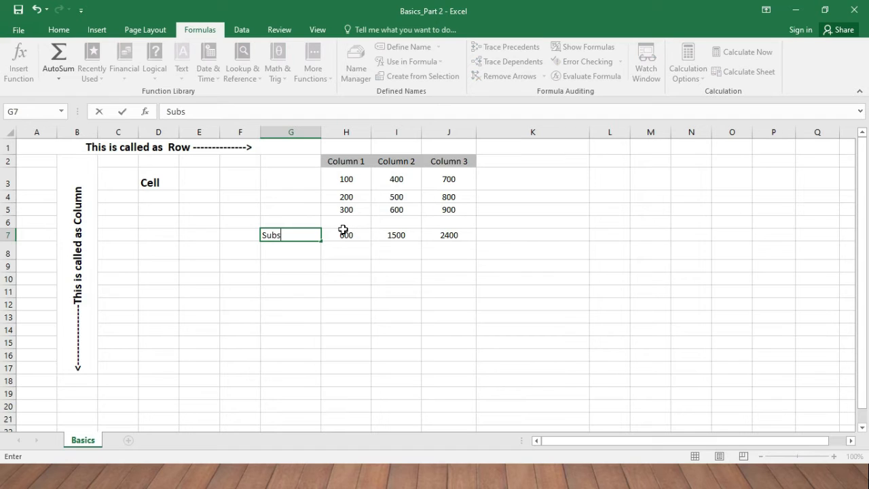
type("traction")
key("Return")
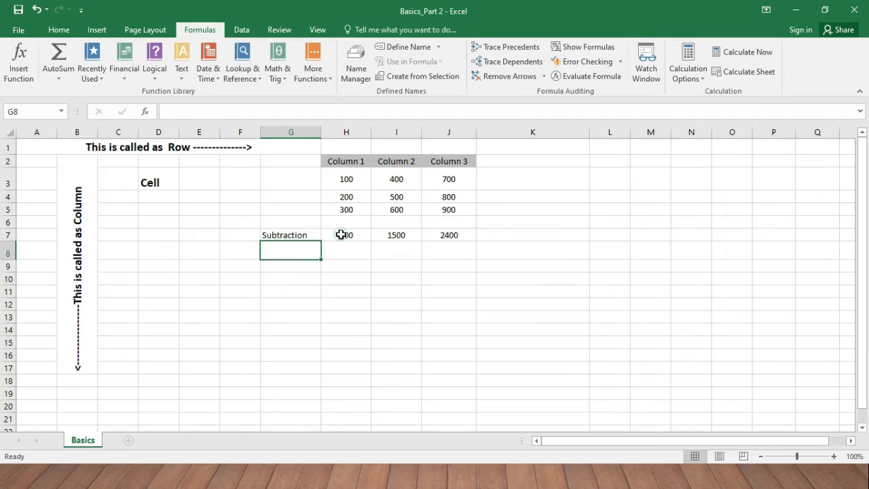
- Clear the three column totals from H7, I7 and J7
left_click(343, 233)
key("Delete")
left_click(395, 234)
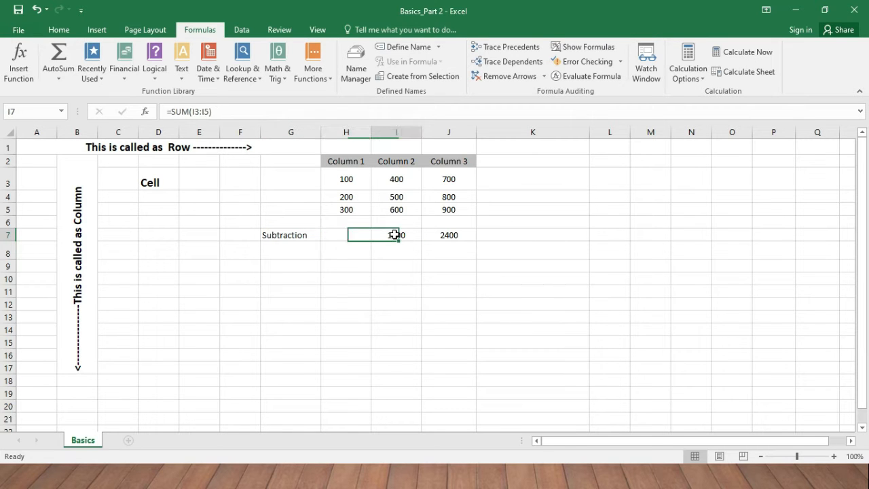
key("Delete")
key("Right")
key("Delete")
- Enter the subtraction formula =H5-H4 in H7
left_click(348, 234)
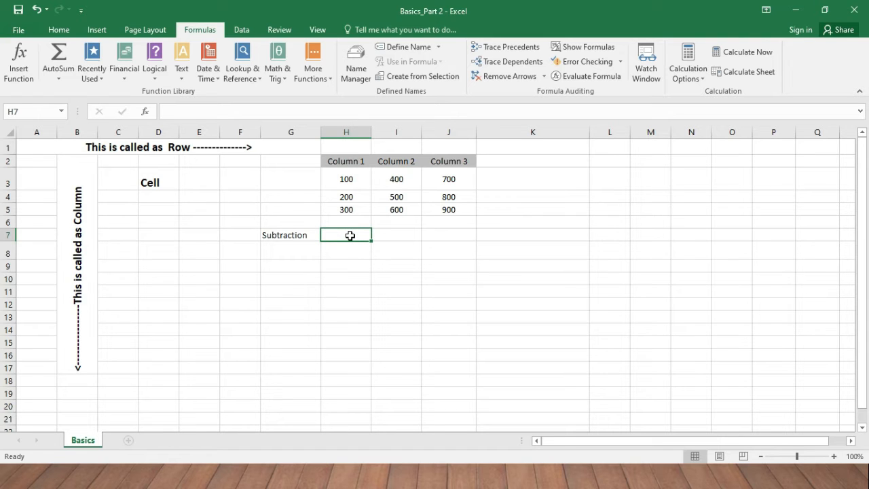
type("=")
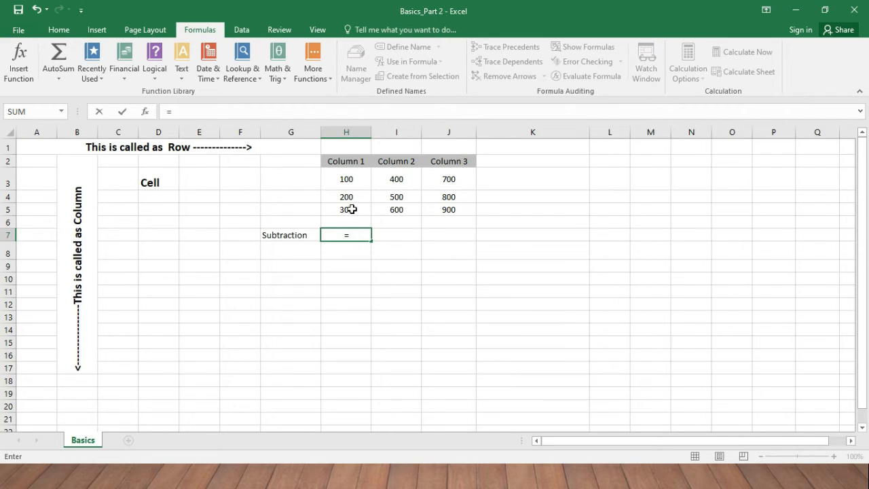
left_click(360, 210)
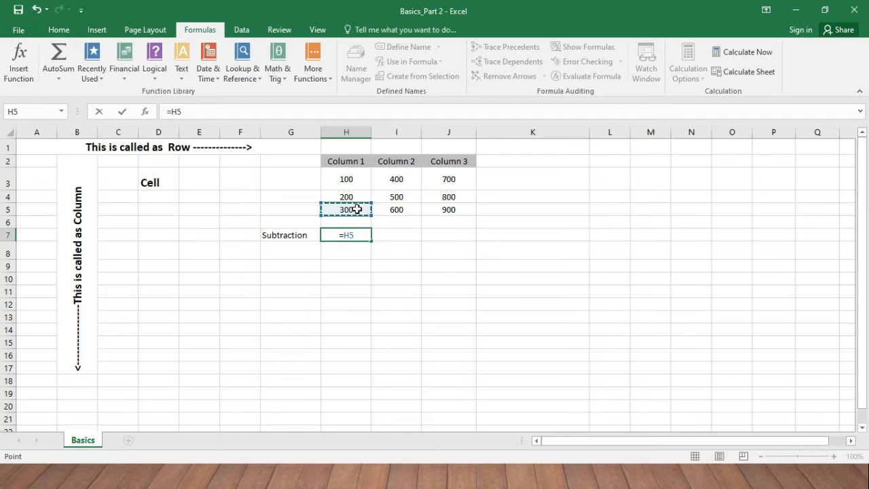
type("-")
left_click(357, 197)
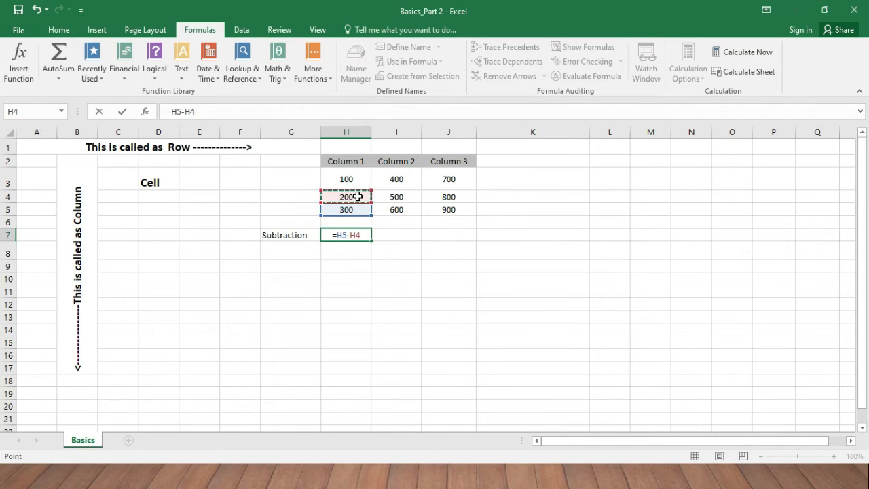
key("Return")
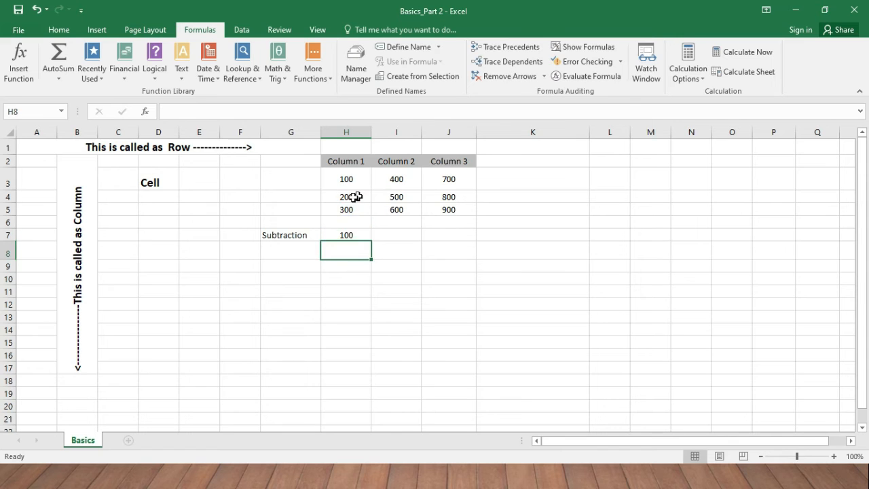
- Extend the subtraction formula in H7 to =H5-H4-H3
double_click(346, 234)
left_click(365, 231)
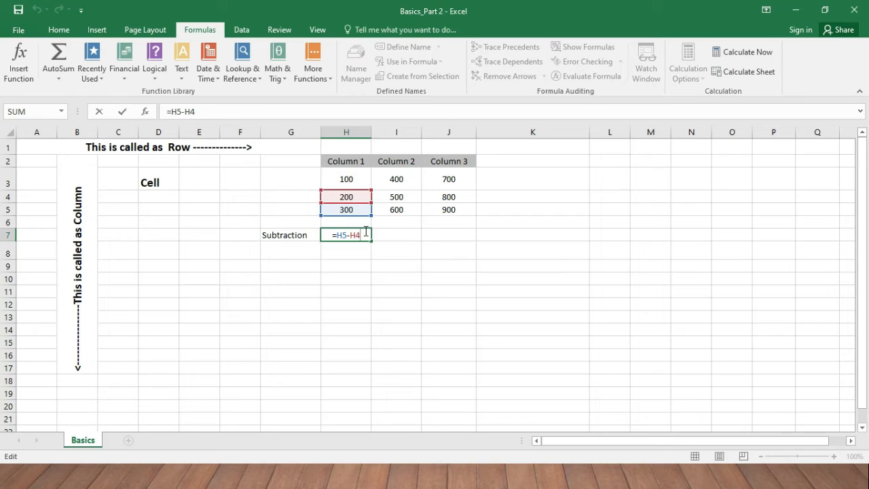
type("-")
left_click(354, 175)
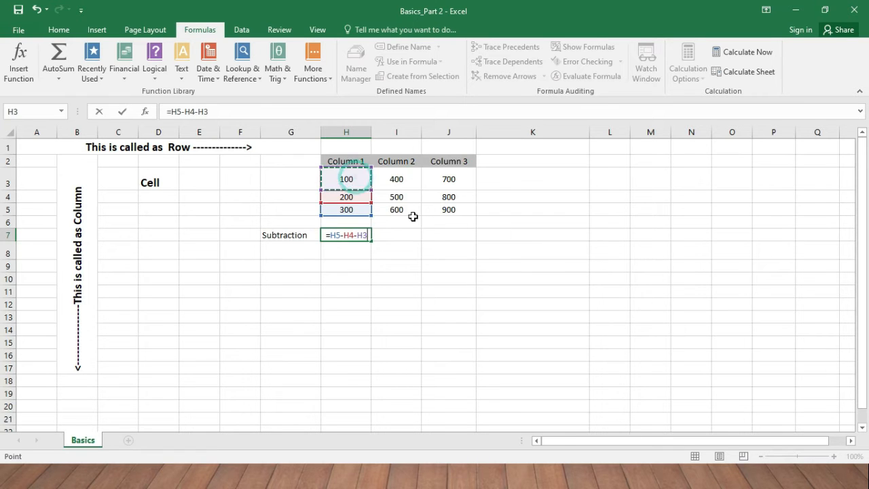
key("Return")
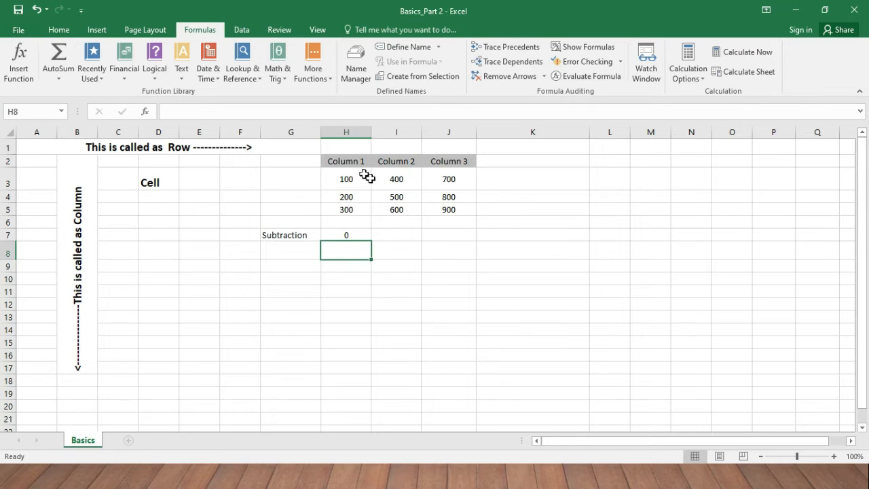
- Fill the subtraction formula from H7 across to I7 and J7
left_click(354, 236)
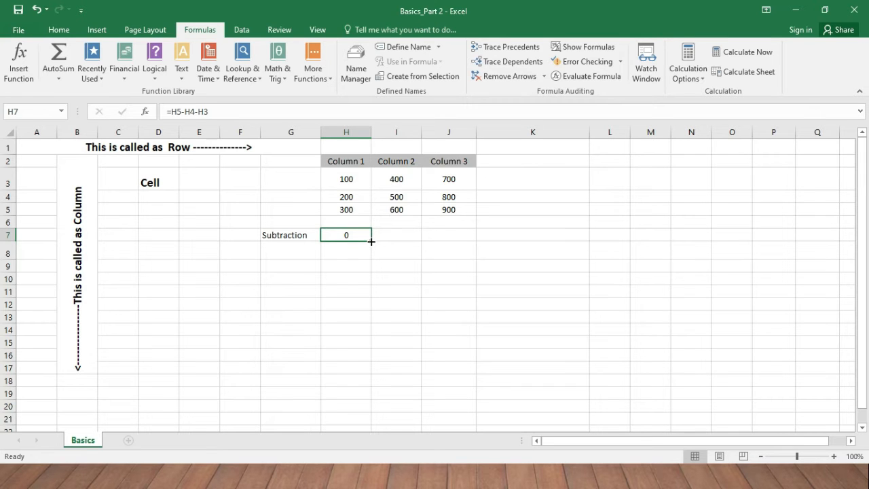
double_click(364, 237)
left_click_drag(372, 241, 467, 241)
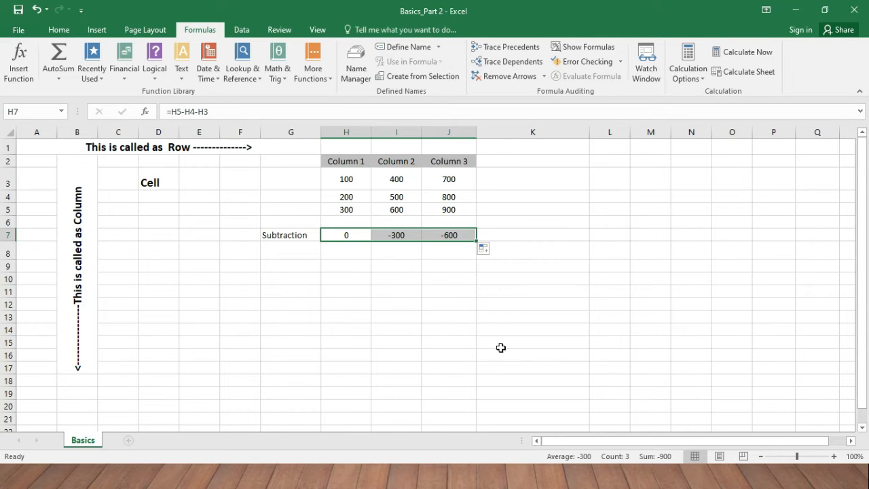
- Check the values in I5 and J5 behind the subtraction results, and inspect the formula in H7 without editing it
left_click(398, 209)
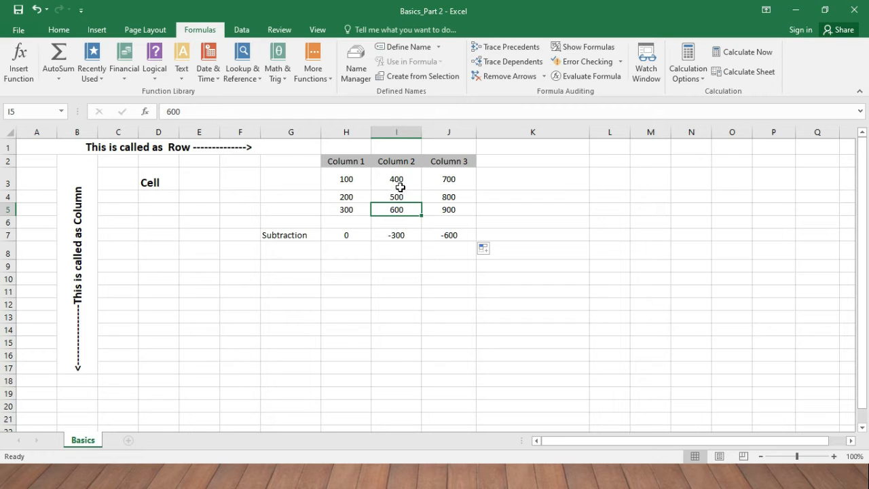
left_click(457, 210)
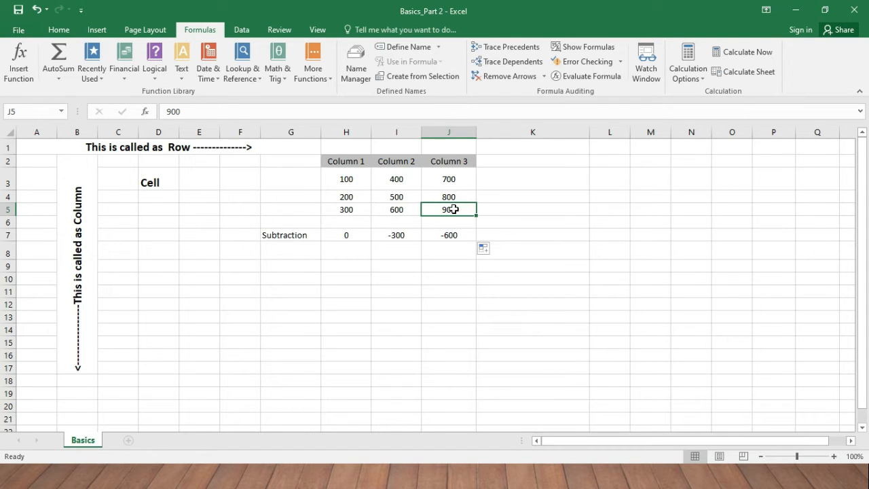
left_click(355, 247)
double_click(355, 235)
left_click(400, 235)
key("Escape")
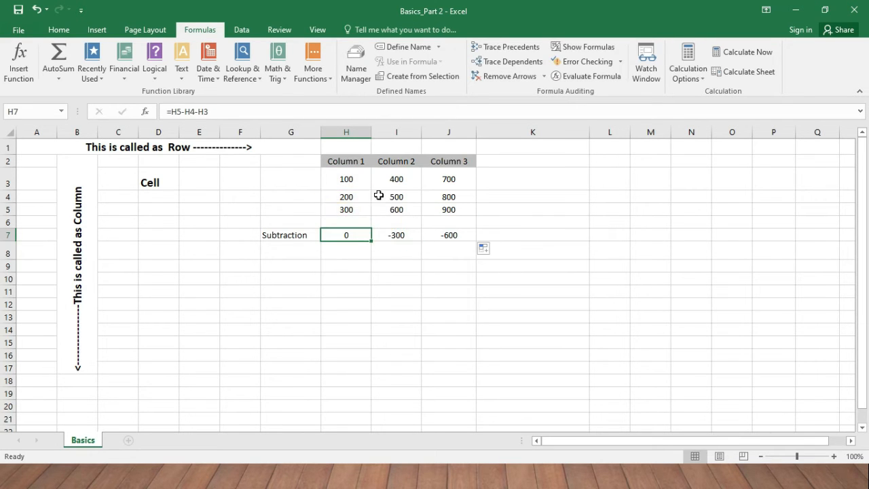
double_click(356, 233)
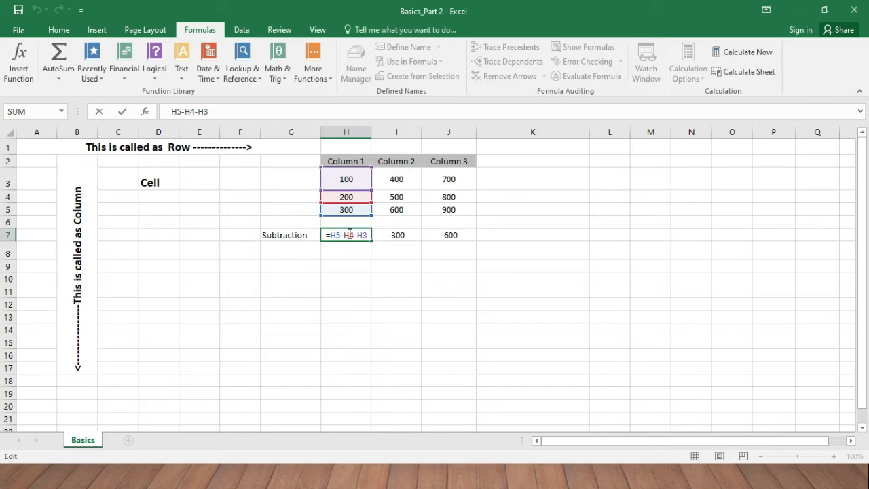
type("(")
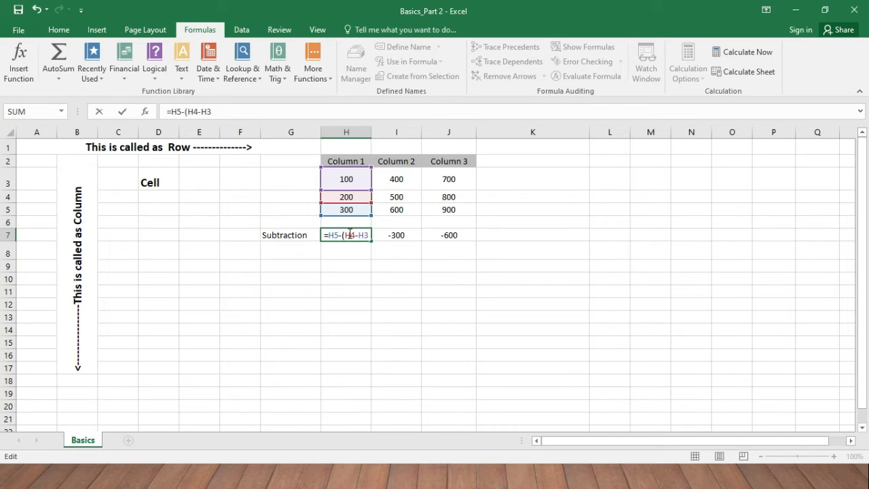
key("Escape")
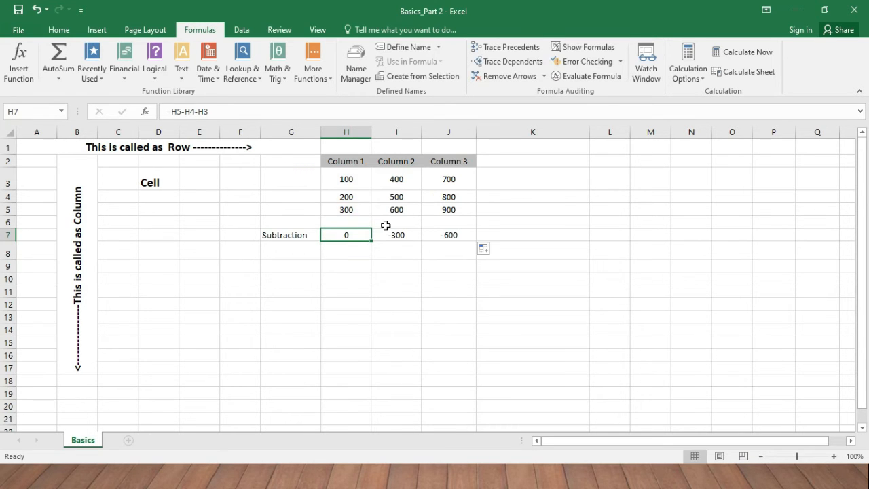
- Replace the formula in H7 with =J5-SUM(H3:H5), subtracting the Column 1 total from the last Column 3 value
left_click(457, 212)
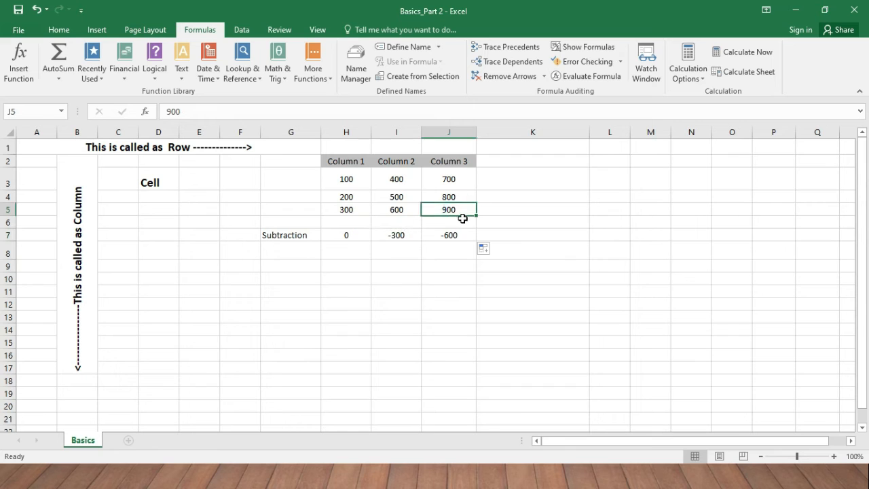
left_click_drag(357, 180, 361, 208)
left_click(450, 210)
left_click(355, 234)
type("=")
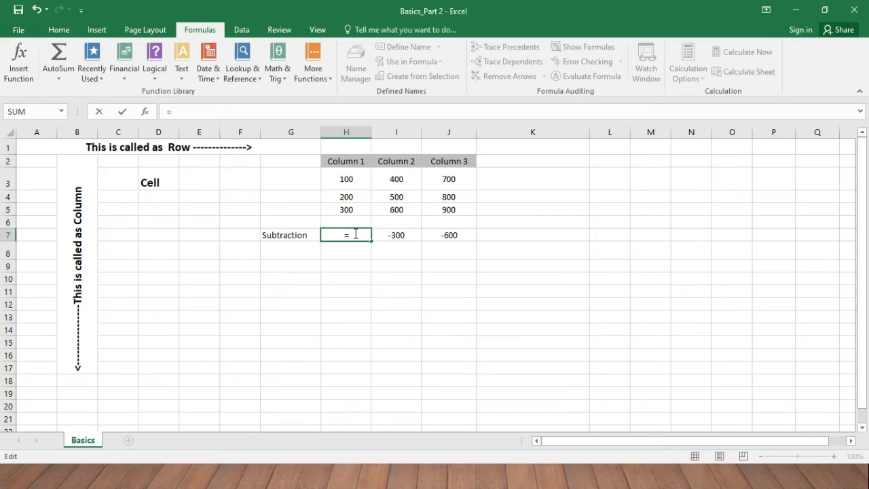
left_click(461, 211)
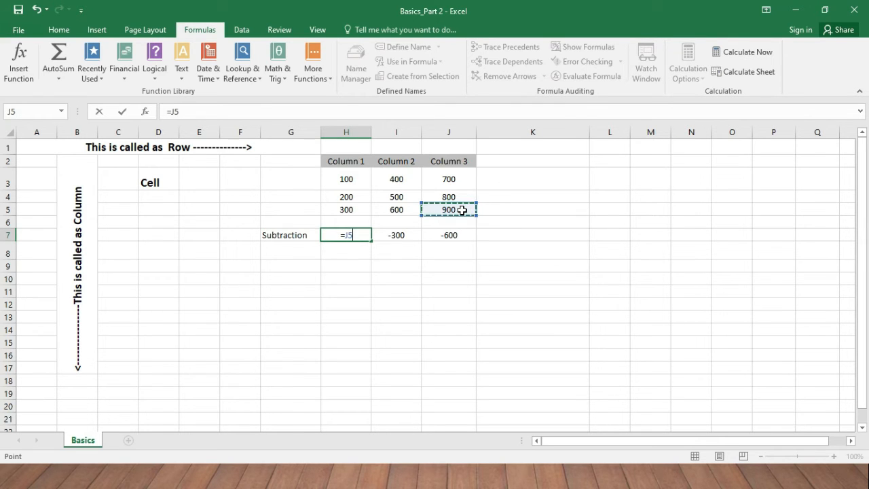
type("-")
type("um(")
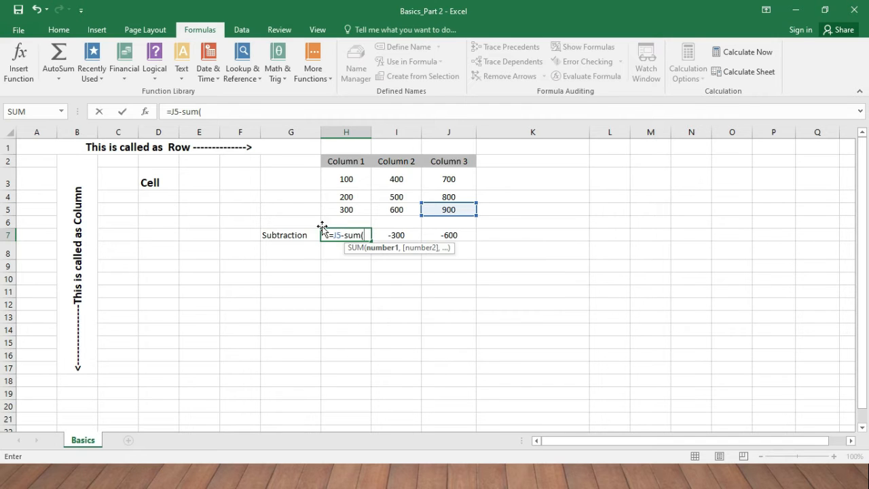
left_click_drag(353, 179, 358, 209)
type(")")
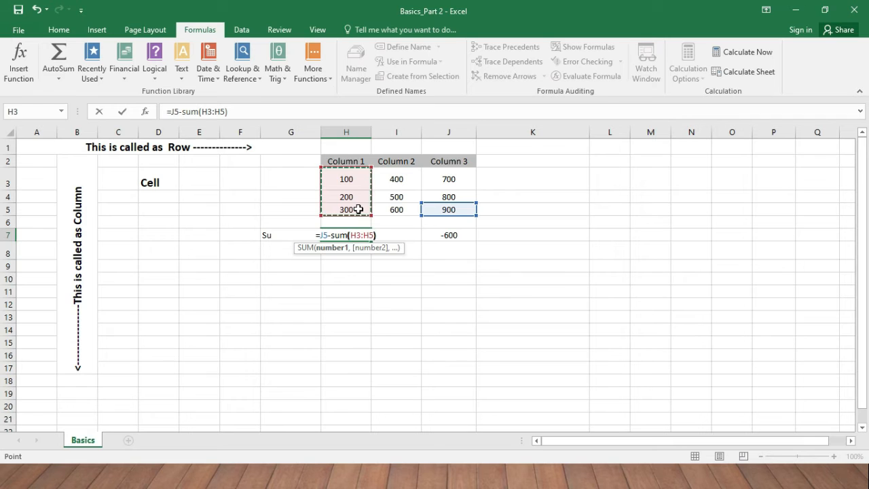
key("Return")
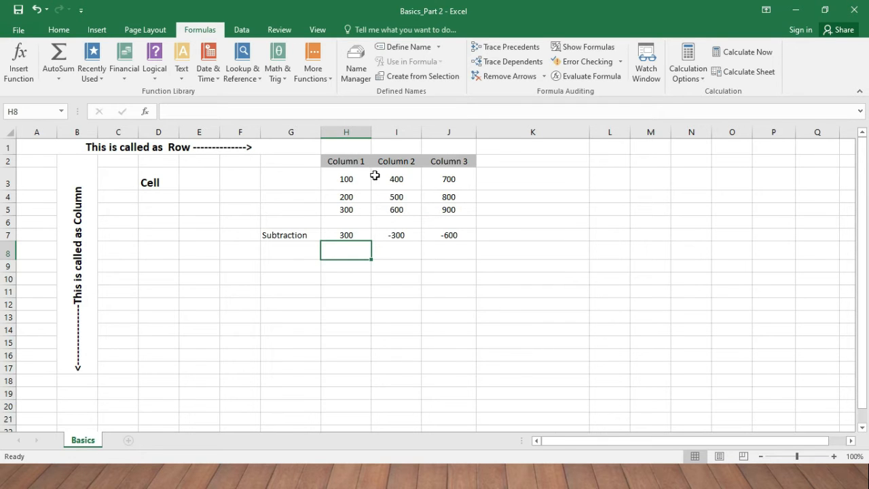
- Inspect the formulas in H7 and I7 to compare the cell references they use, leaving both unedited
double_click(351, 235)
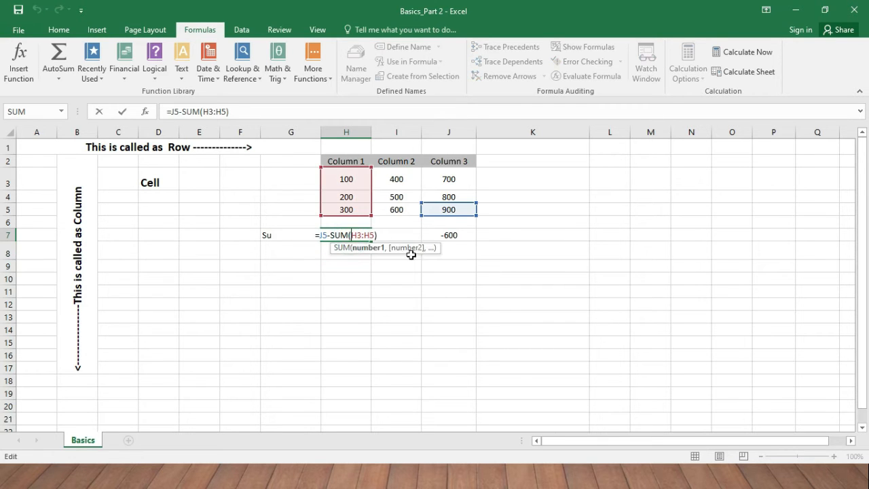
left_click(518, 259)
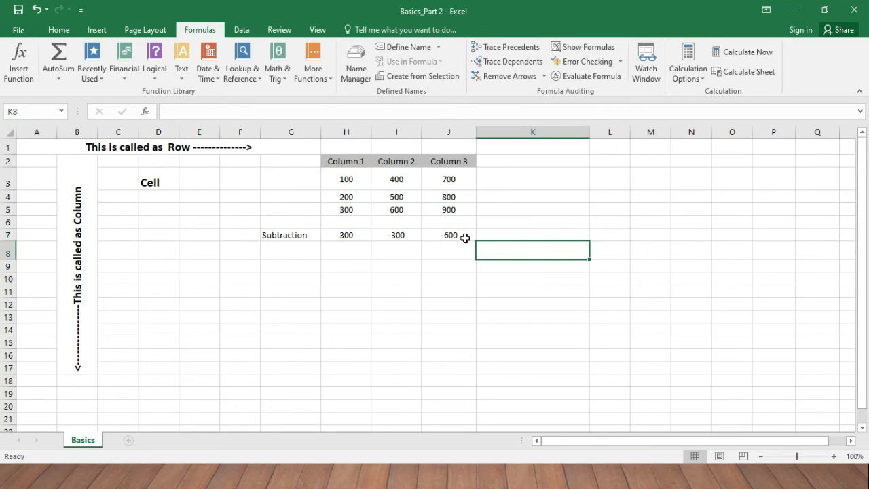
left_click(363, 235)
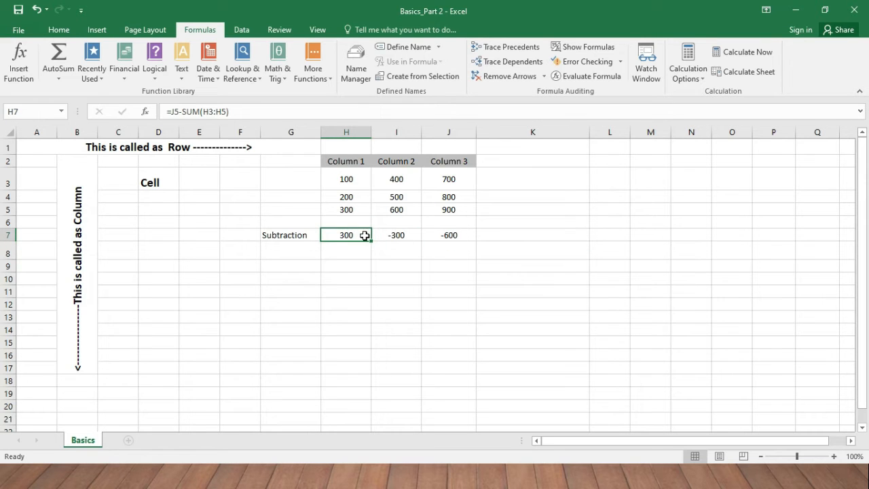
double_click(391, 236)
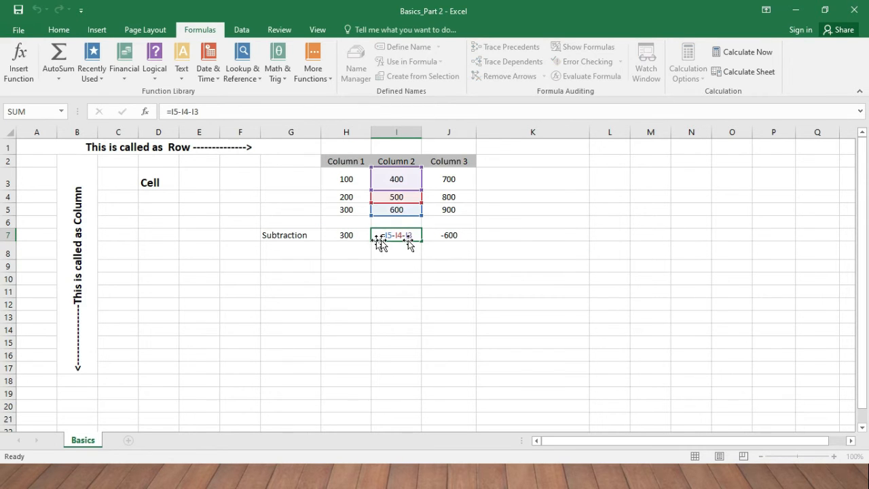
key("Escape")
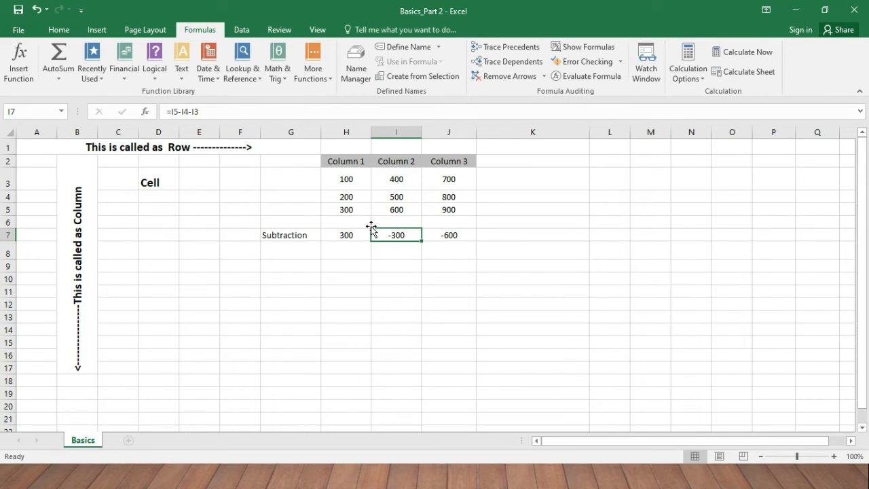
left_click(348, 237)
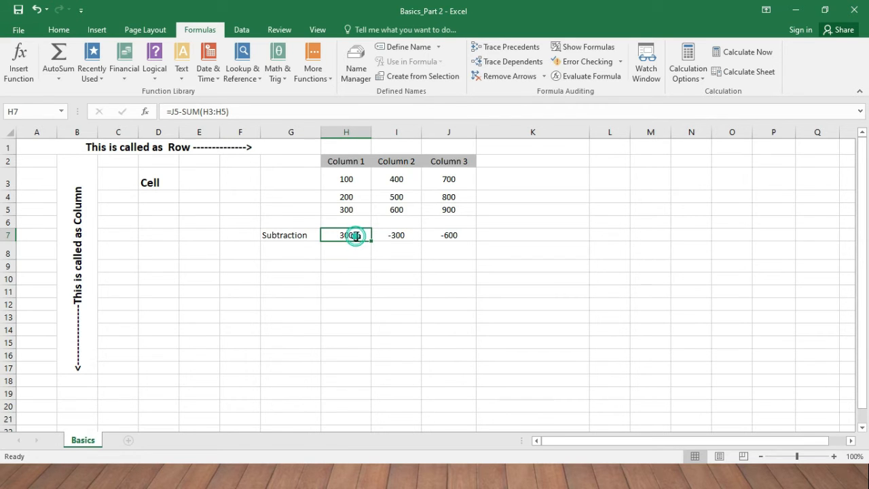
double_click(351, 235)
key("Escape")
left_click(310, 266)
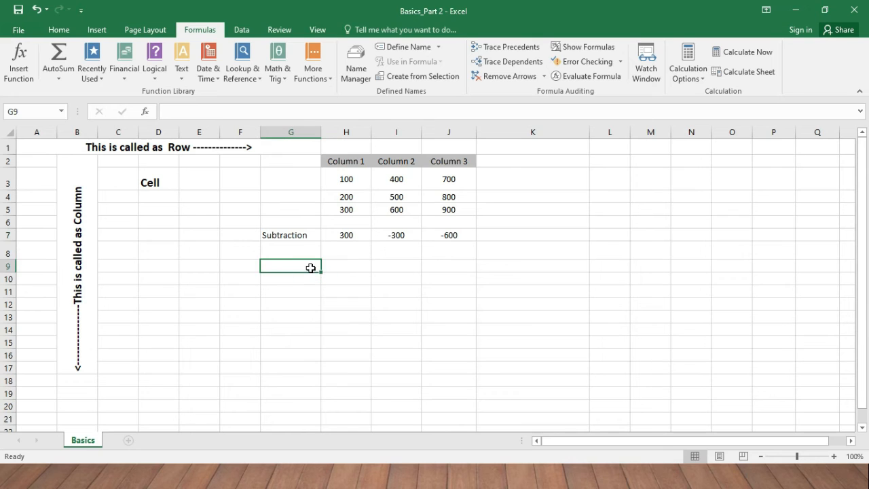
- Enter the formula =J5-SUM(H3:H5) in H9 and fill it across to I9 and J9
left_click(342, 267)
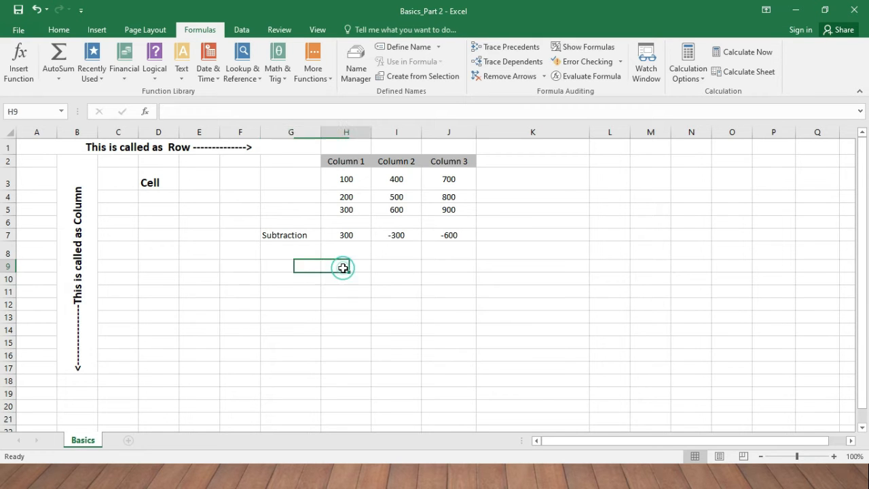
type("=")
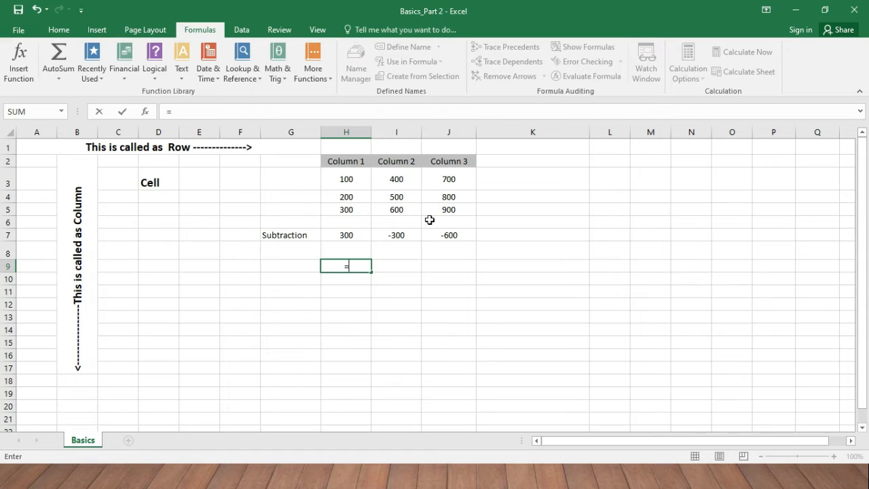
left_click(446, 209)
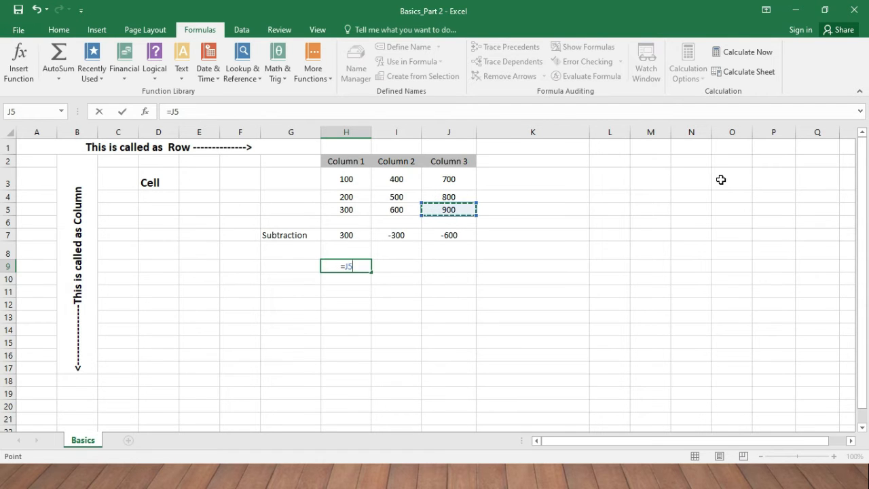
type("-sum")
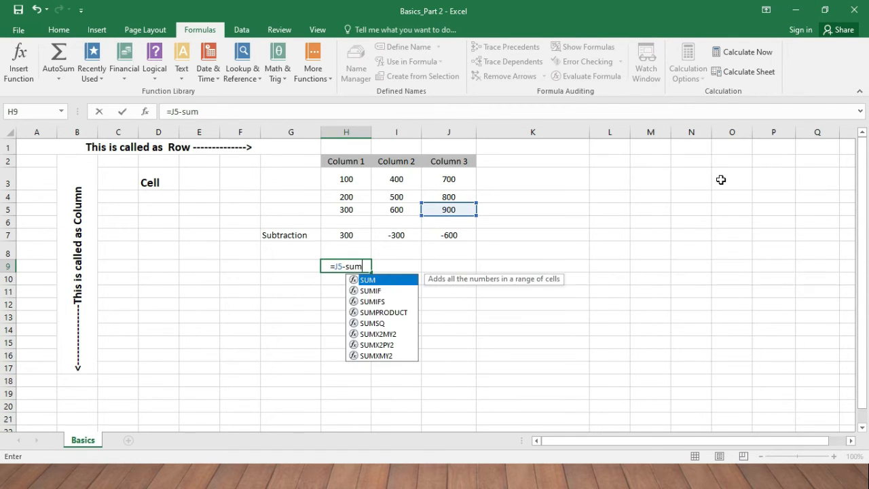
type("(")
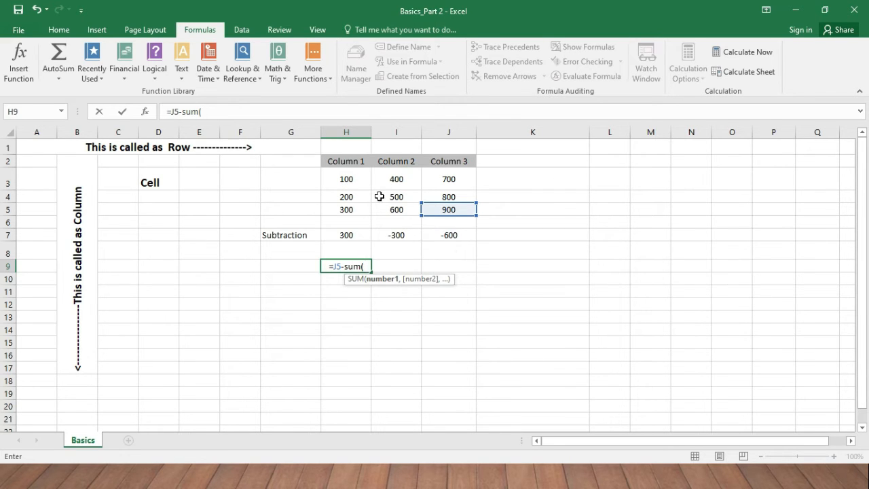
left_click_drag(351, 179, 355, 211)
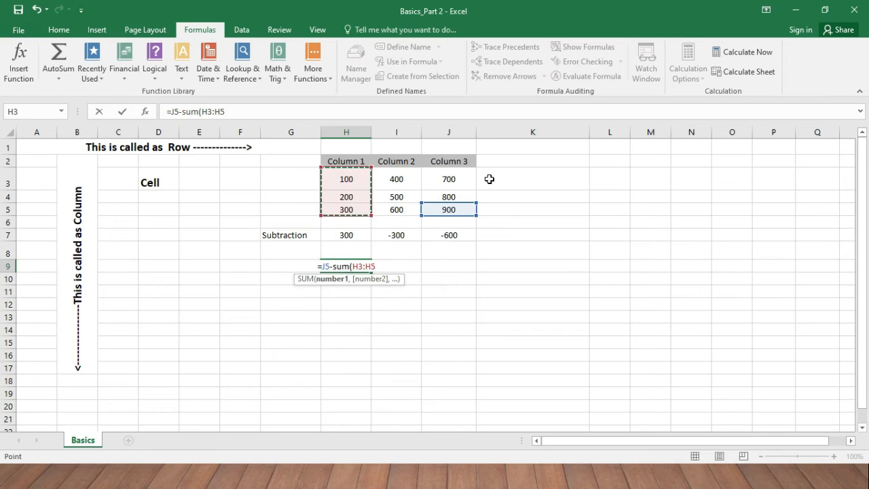
type(")")
key("Return")
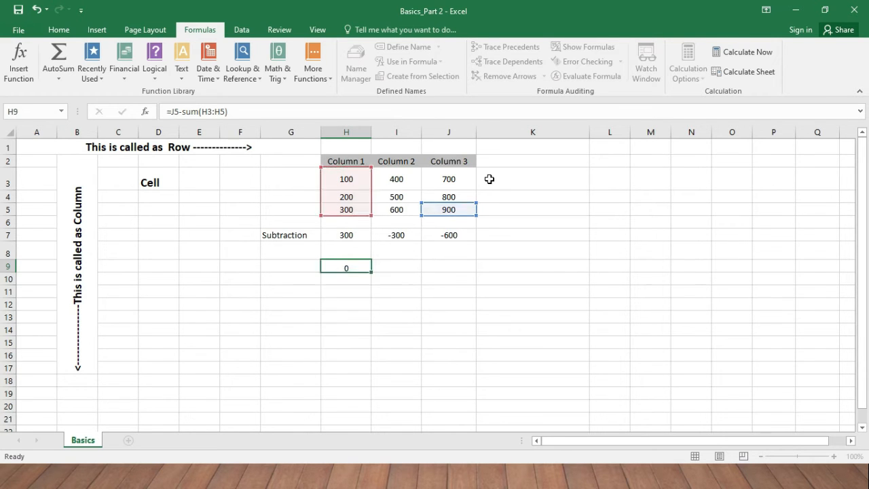
left_click(364, 265)
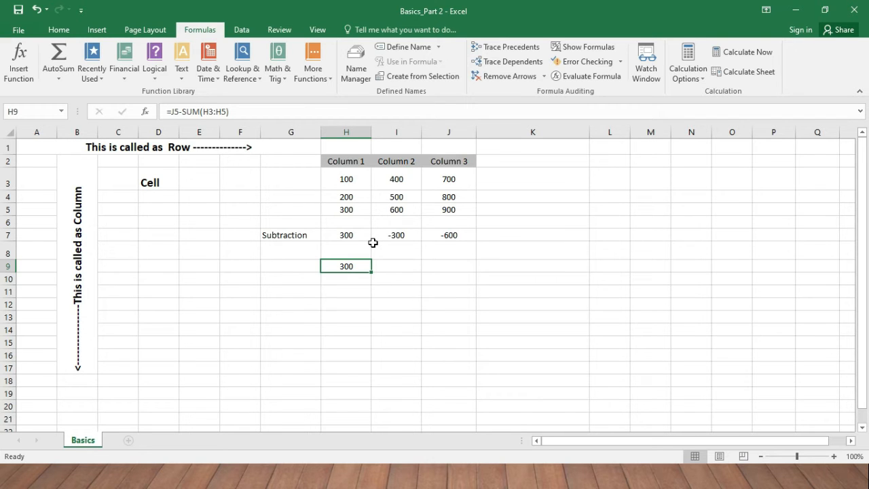
left_click_drag(371, 271, 420, 266)
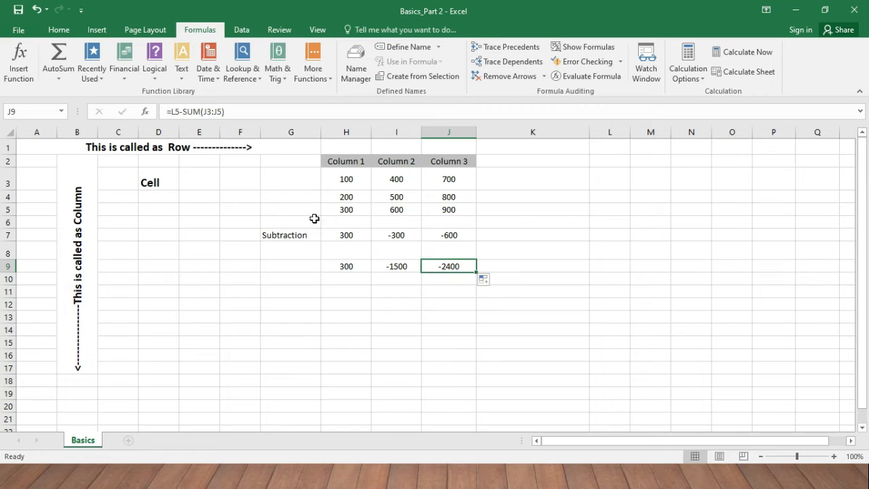
- Clear the contents of H8:J9 and the subtraction results in H7:J7
left_click_drag(336, 258, 465, 270)
key("Delete")
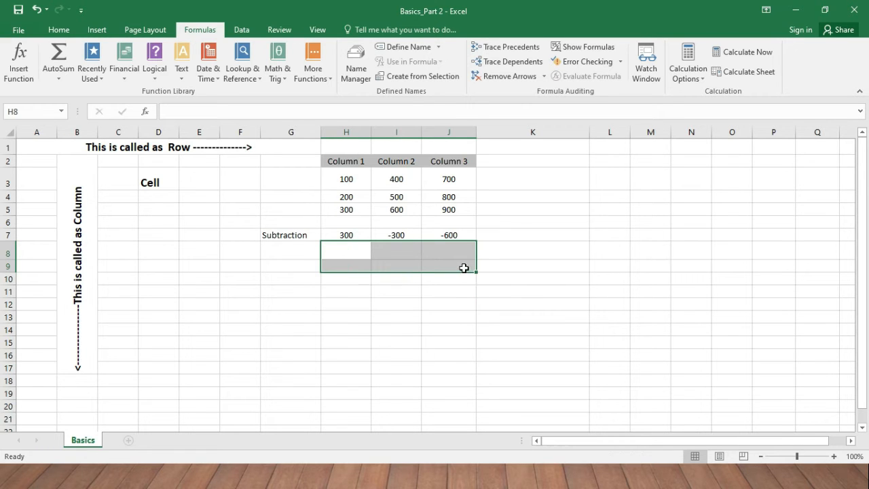
left_click(303, 253)
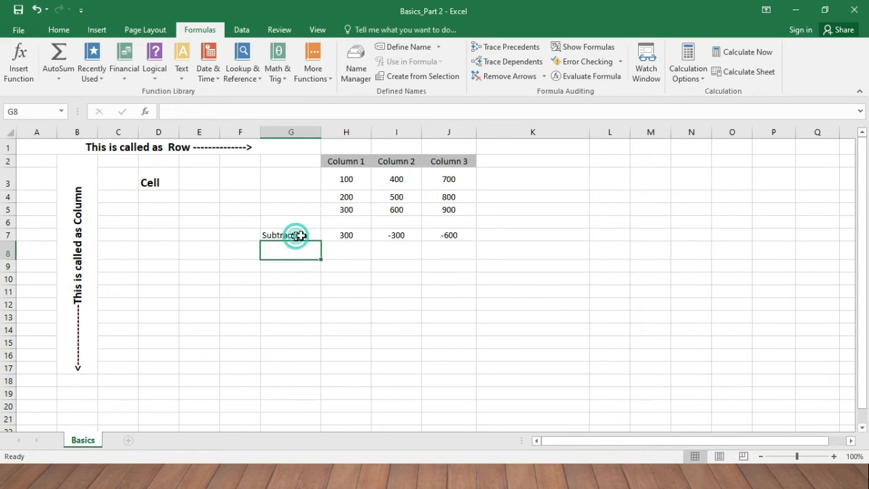
left_click(295, 235)
left_click_drag(493, 235, 362, 235)
key("Delete")
- Replace the row label in G7 with "Multiplication"
left_click(276, 235)
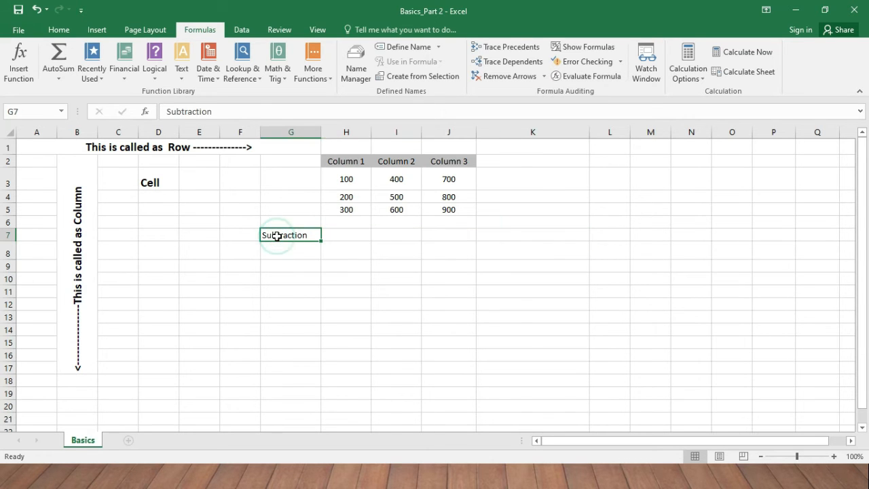
type("Multiplication")
key("Return")
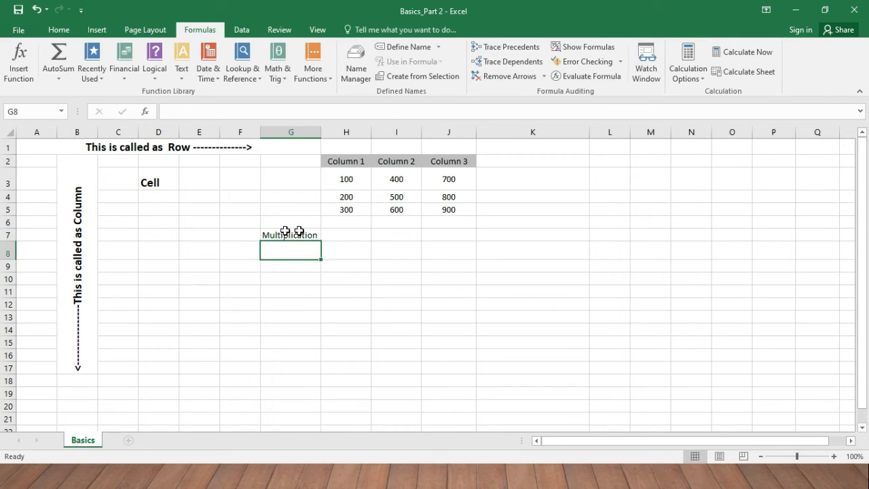
- Enter the multiplication formula =H3*H5 in H7
left_click(364, 234)
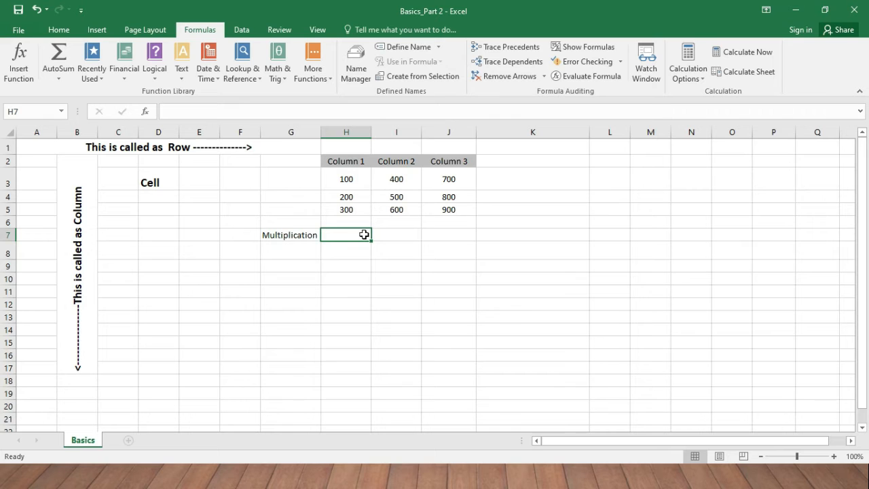
type("=")
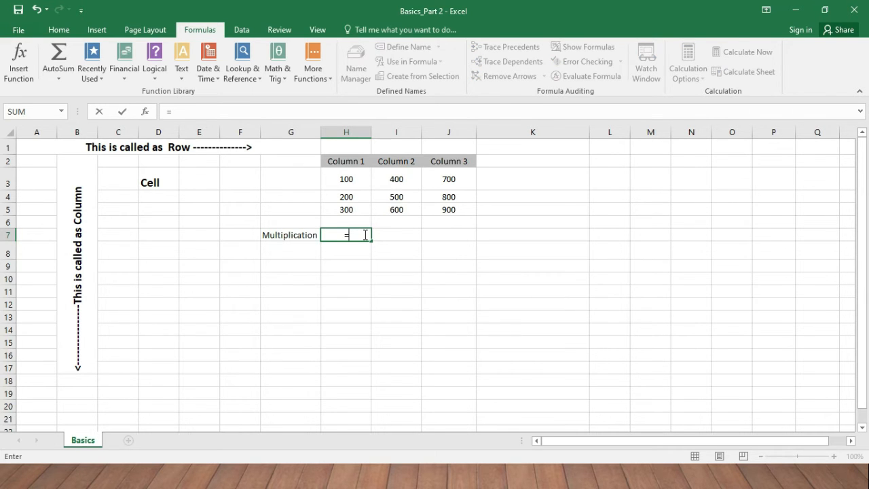
left_click(356, 181)
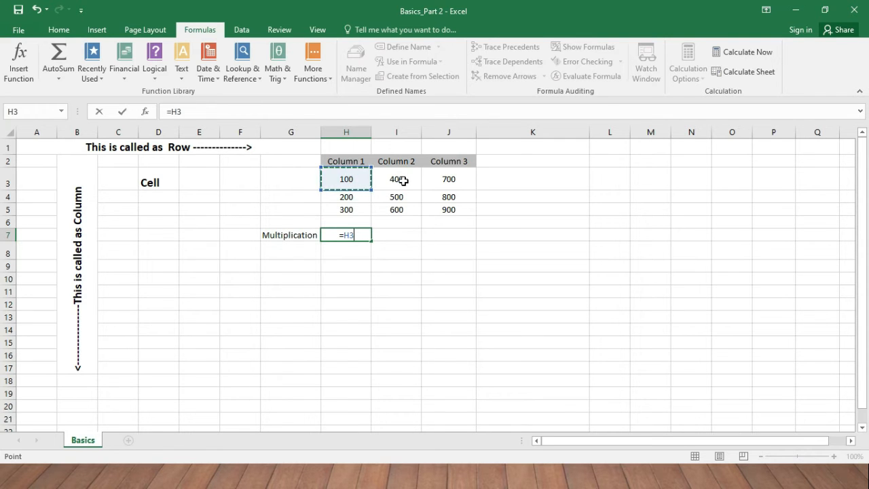
type("*")
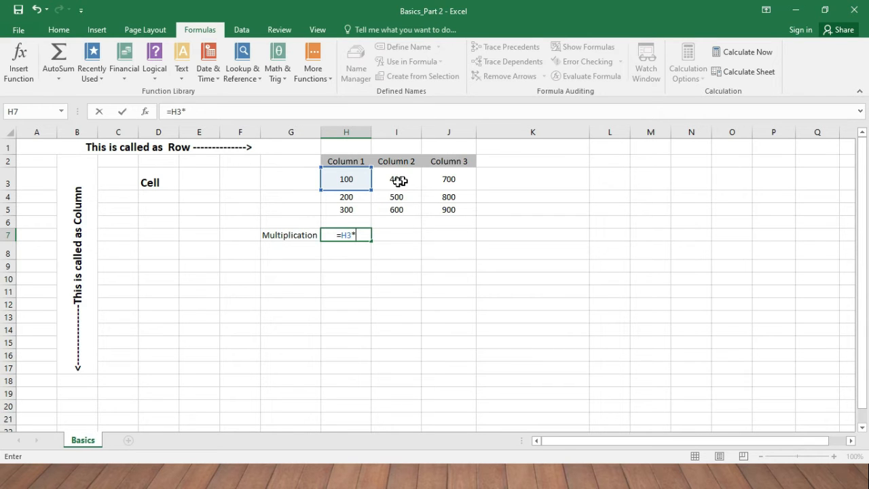
left_click(353, 211)
key("Return")
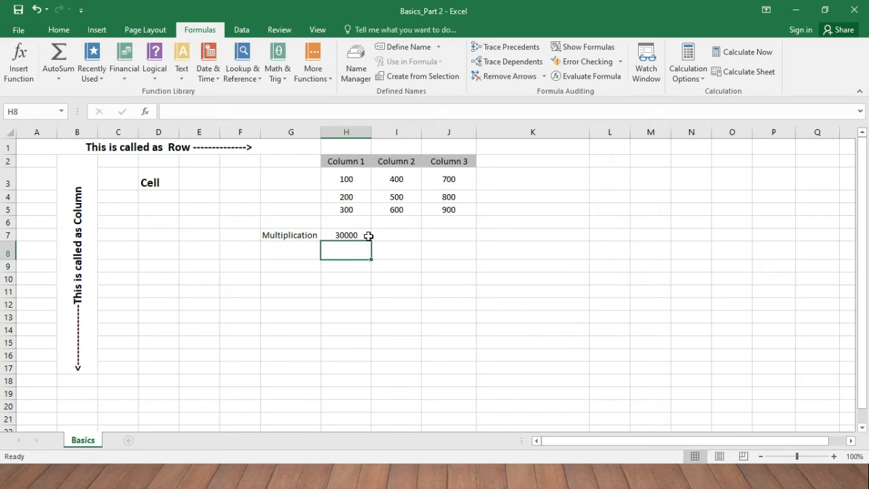
- Enter the multiplication formula =I3*I5 in J7
left_click(448, 234)
type("=")
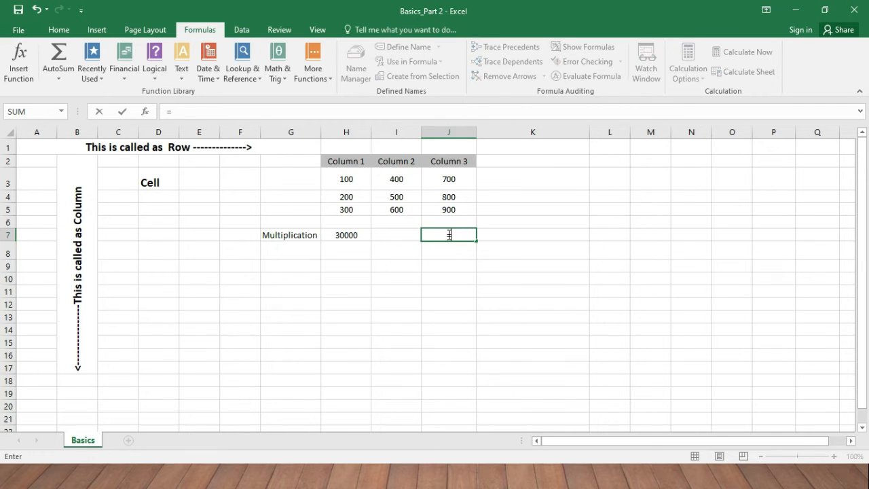
left_click(401, 178)
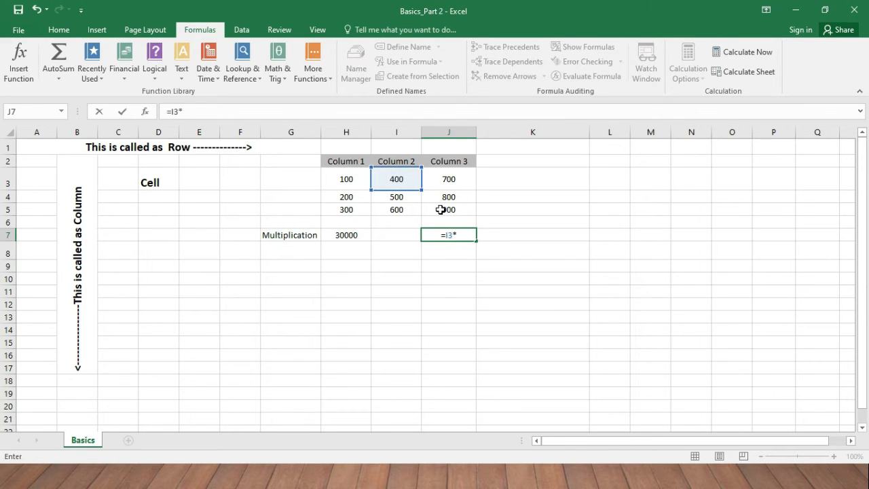
left_click(404, 210)
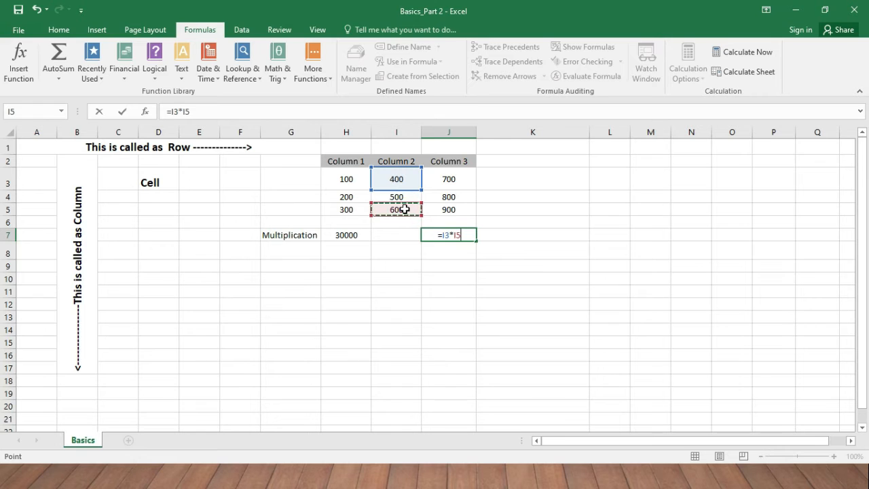
key("Return")
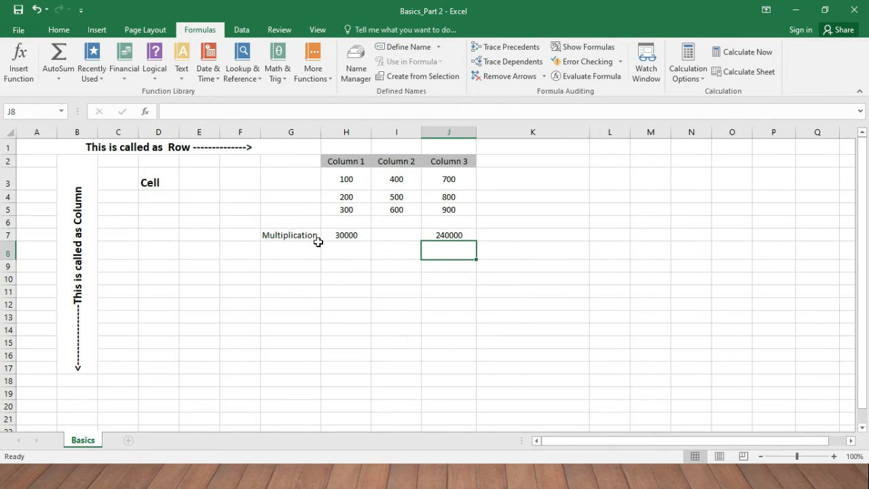
- Examine the multiplication formulas in H7 and J7 and the Column 1 and Column 2 cells they relate to
left_click(346, 236)
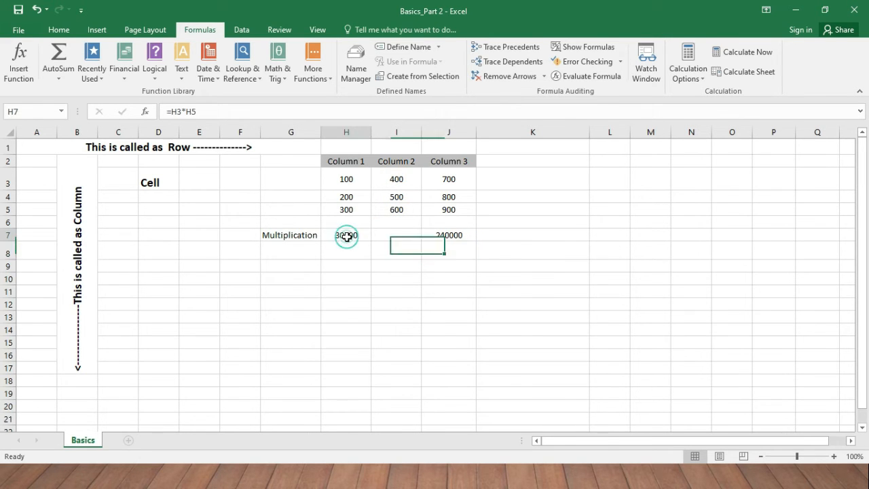
double_click(347, 236)
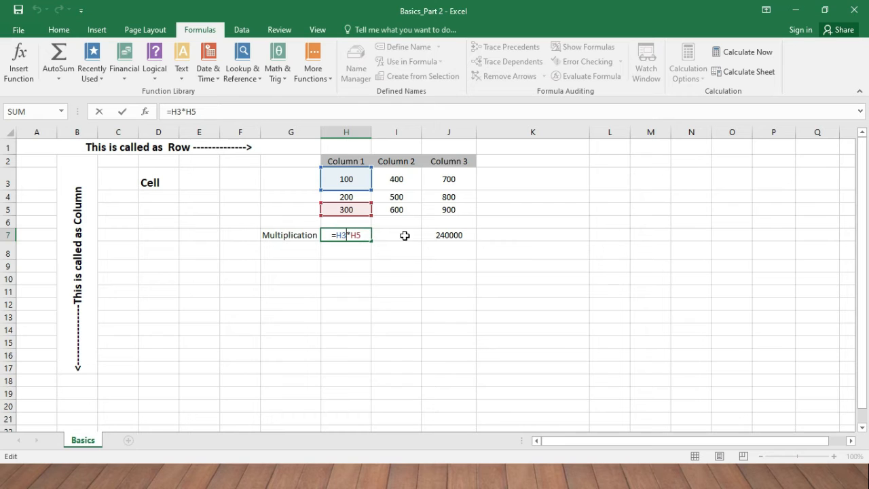
left_click(450, 232)
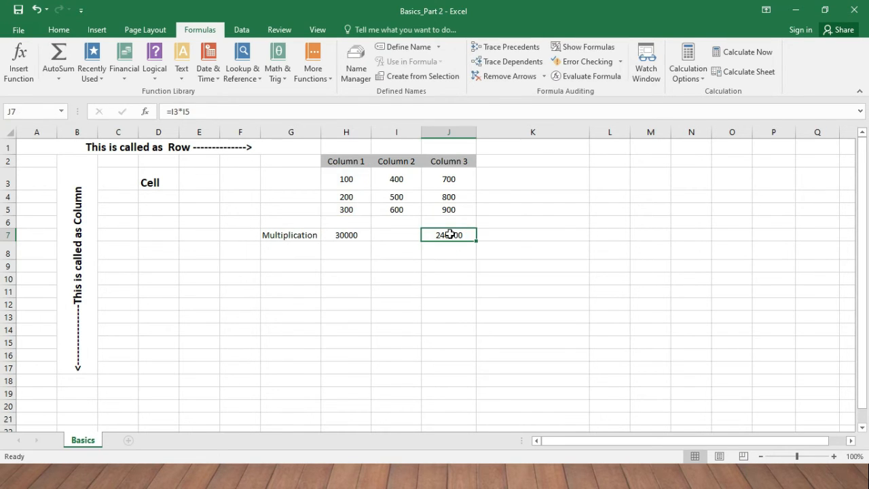
double_click(350, 234)
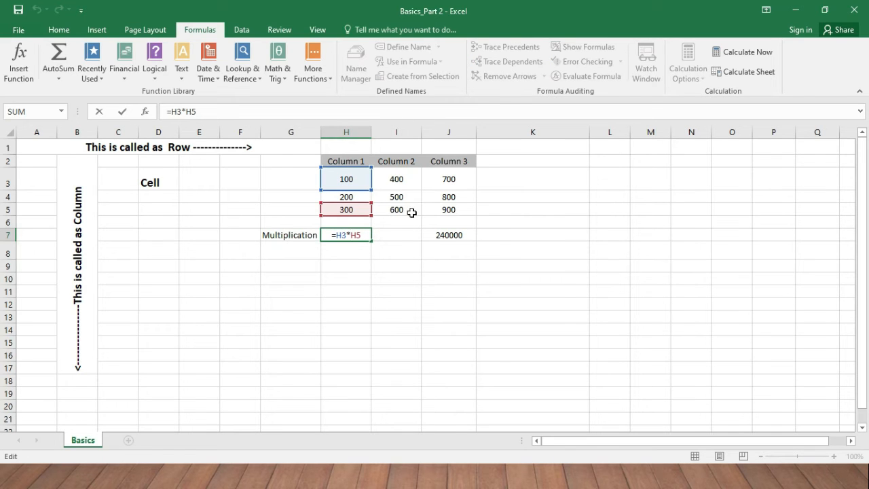
key("Escape")
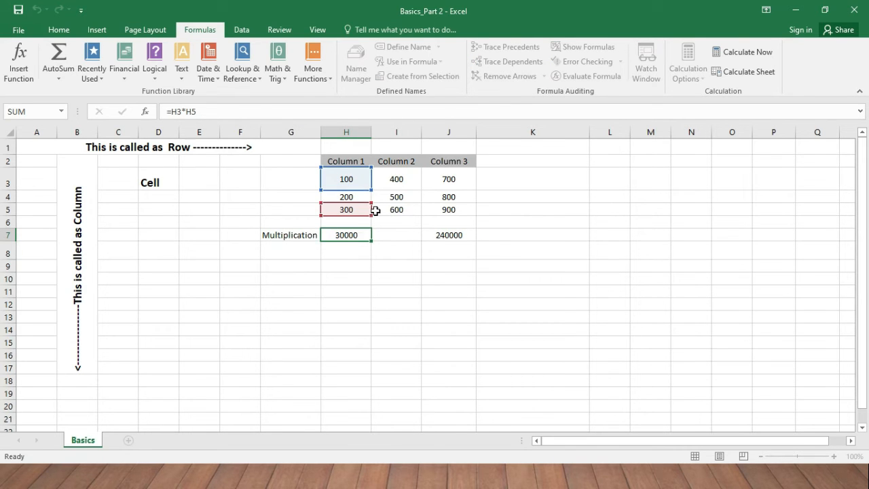
left_click_drag(397, 178, 397, 207)
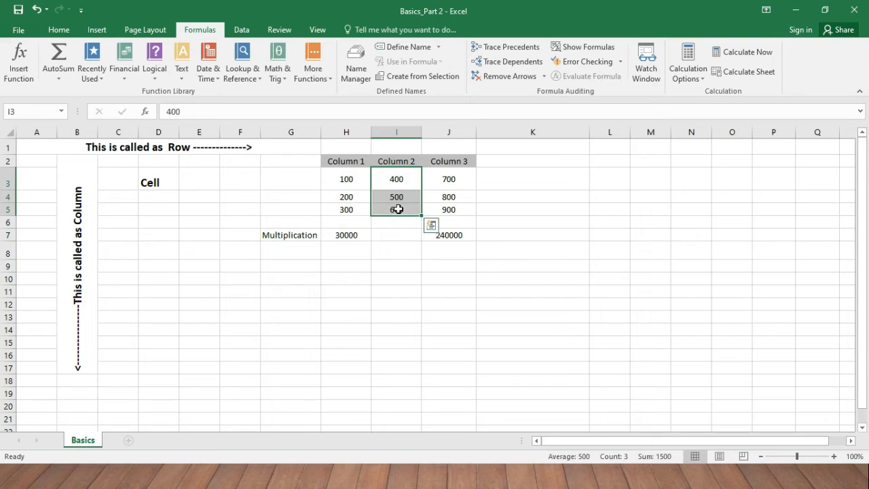
left_click(354, 235)
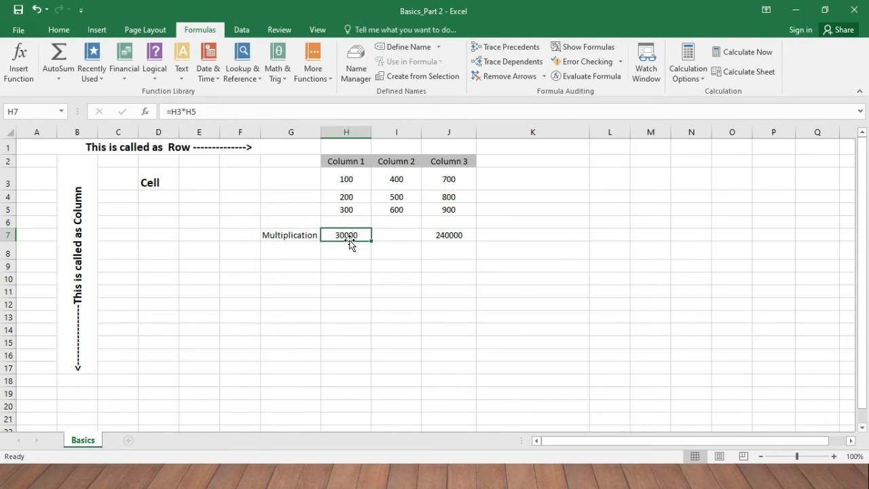
- Replace the row label in G7 with "Division" and clear the multiplication results in H7:J7
left_click(312, 237)
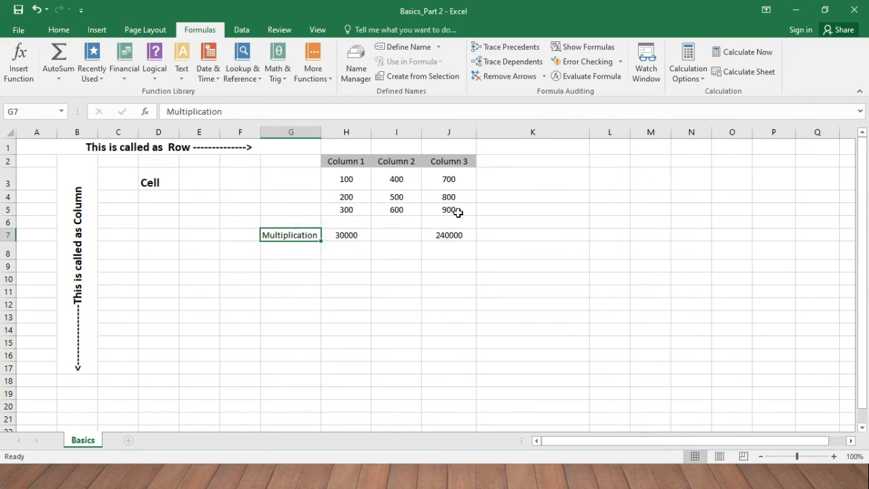
type("Division")
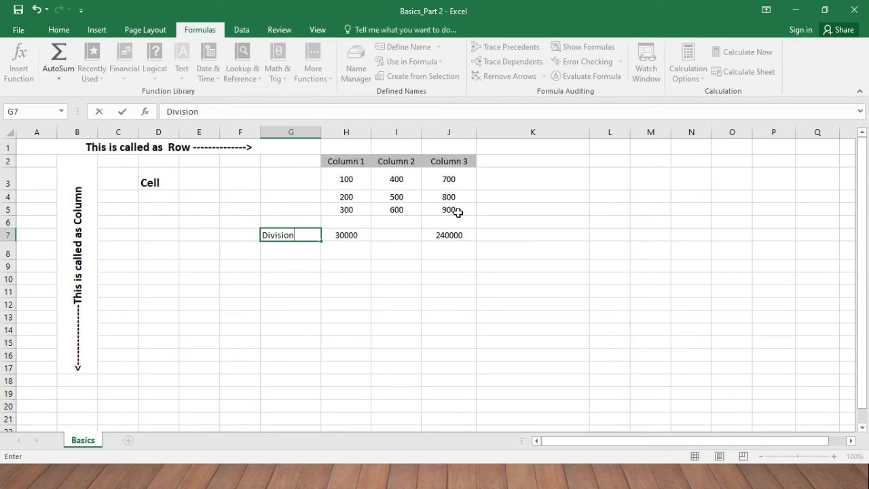
key("Return")
left_click_drag(355, 235, 464, 236)
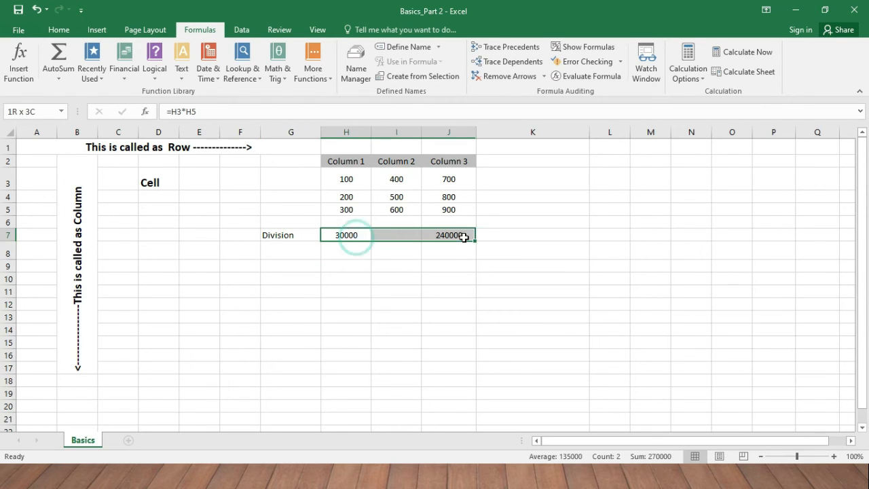
key("Delete")
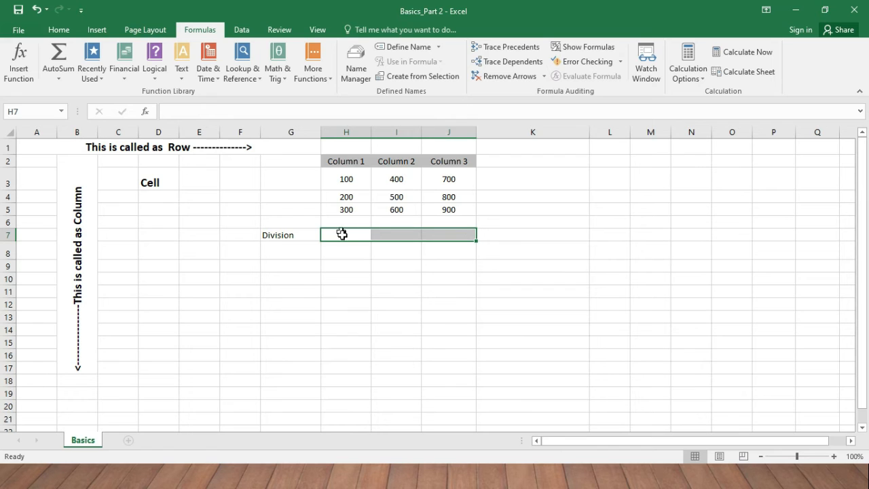
- Enter the division formula =J5/H5 in H7
left_click(345, 235)
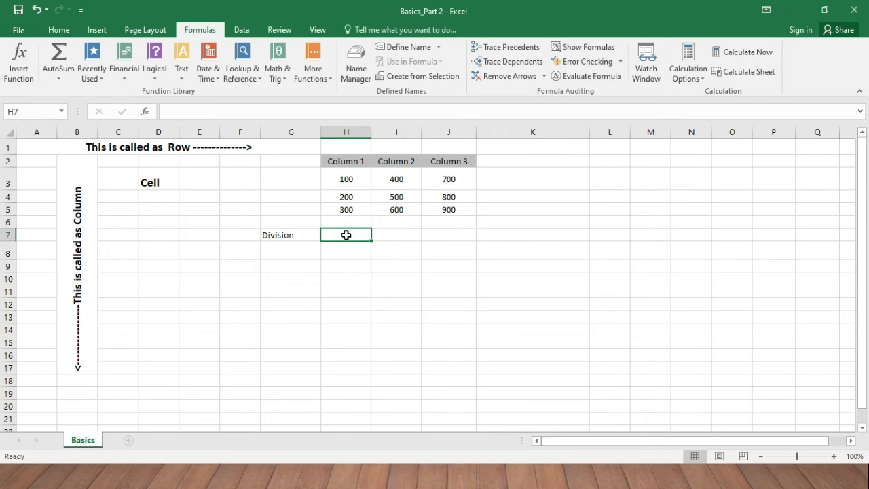
type("=")
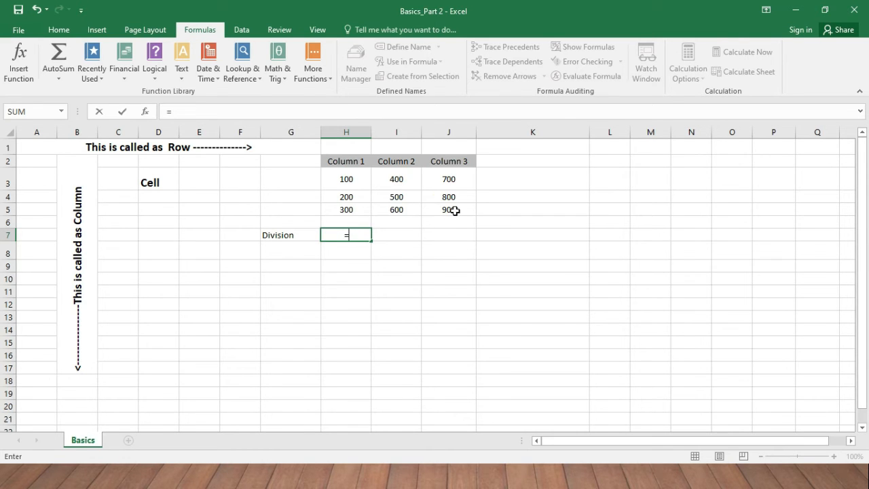
left_click(453, 209)
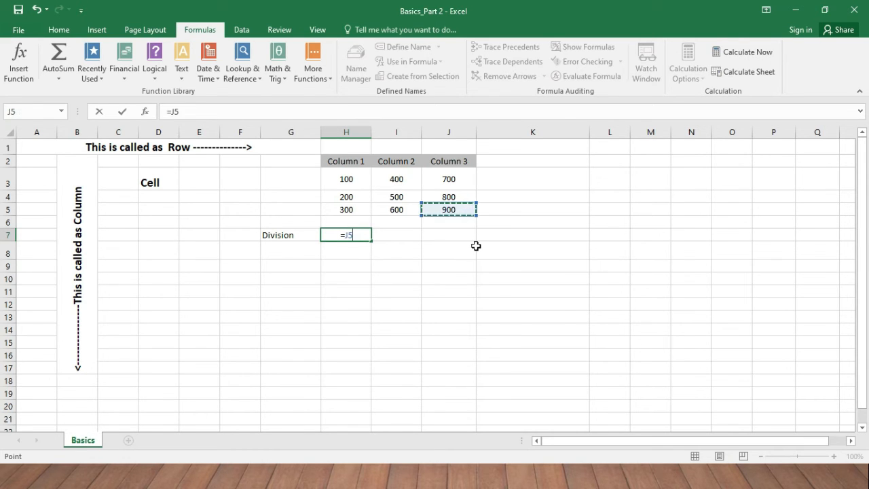
type("/")
left_click(348, 209)
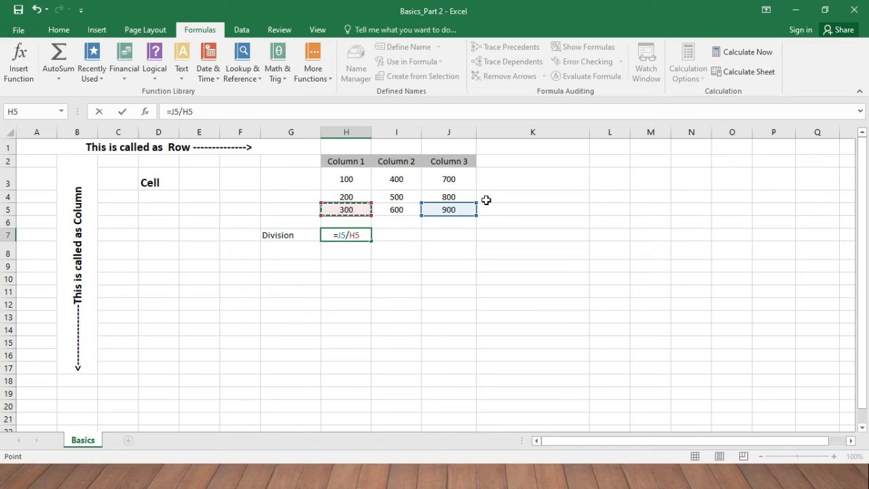
key("Return")
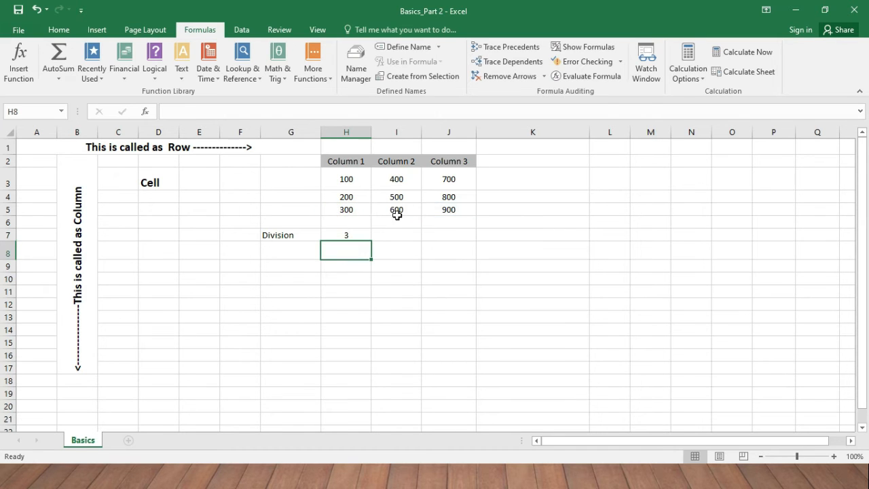
- Enter the division formula =J4/H4 in J7
left_click(440, 234)
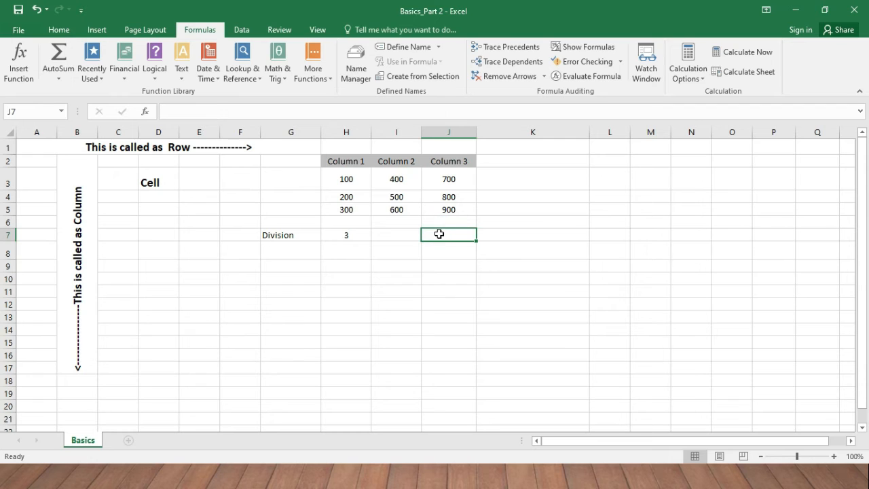
type("=")
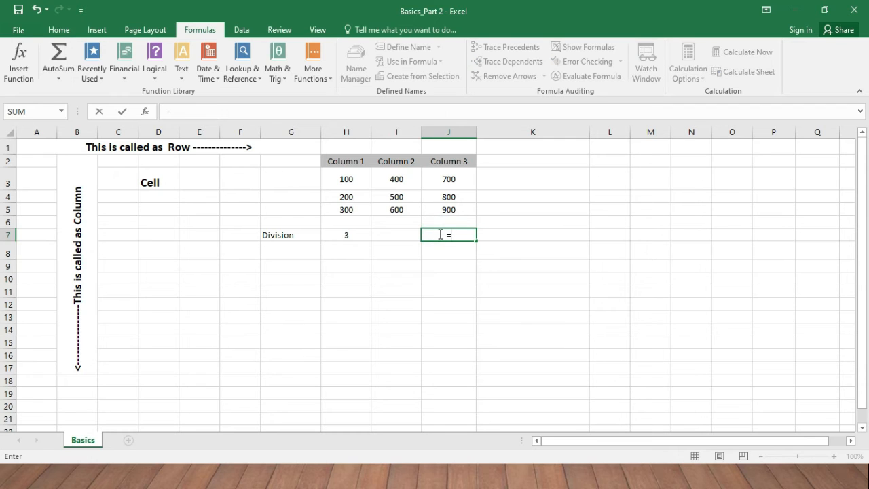
left_click(463, 199)
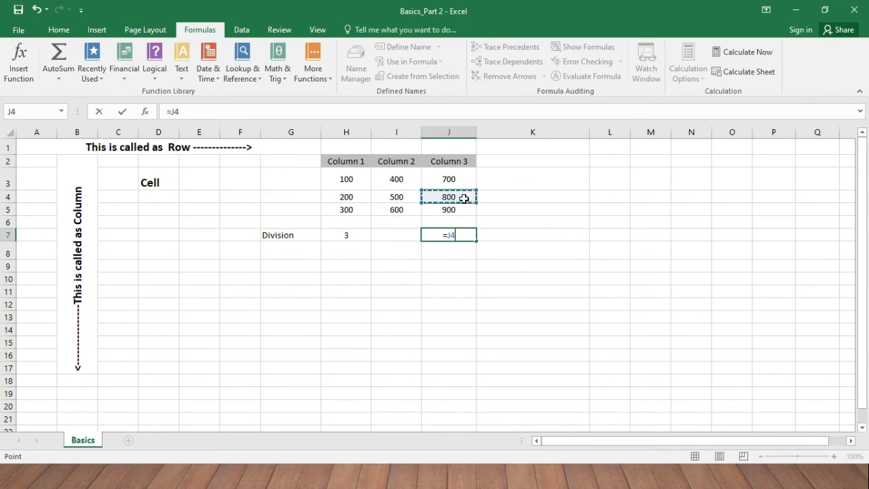
type("/")
left_click(353, 198)
key("Return")
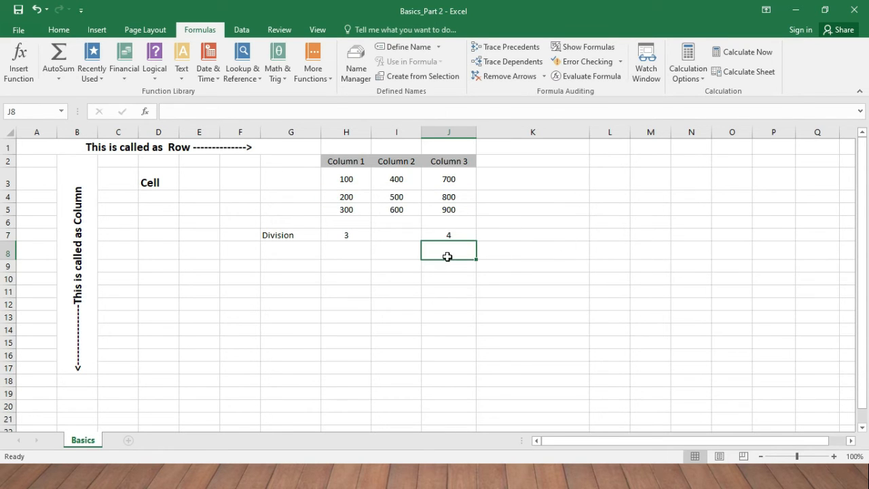
- Replace the row label in G7 with "Average" and clear the division results in H7 and J7
left_click(292, 235)
type("Average")
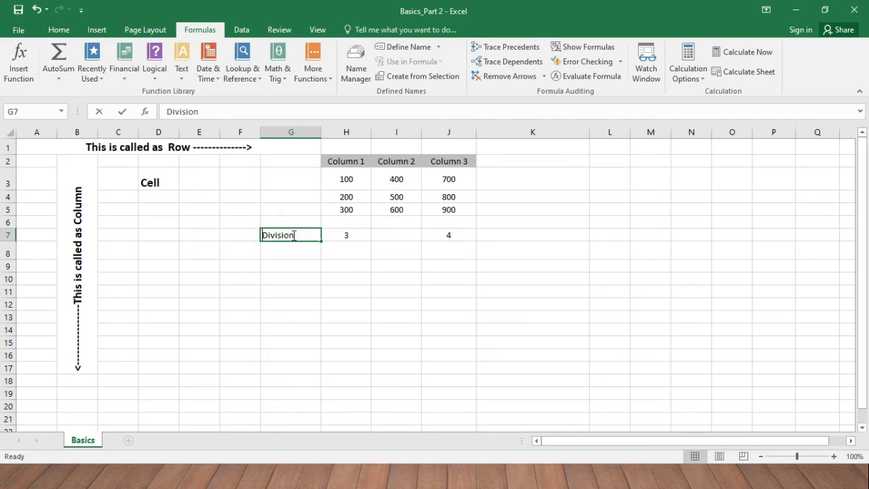
key("Return")
left_click(344, 235)
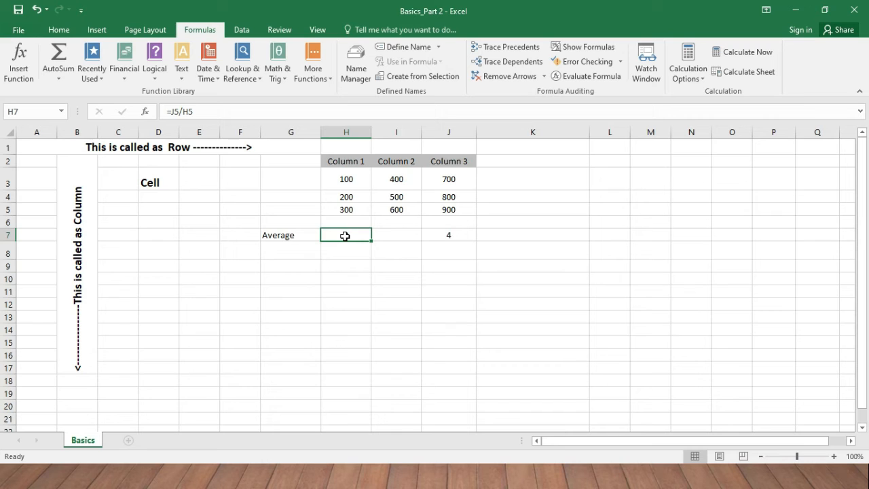
key("Delete")
key("Right")
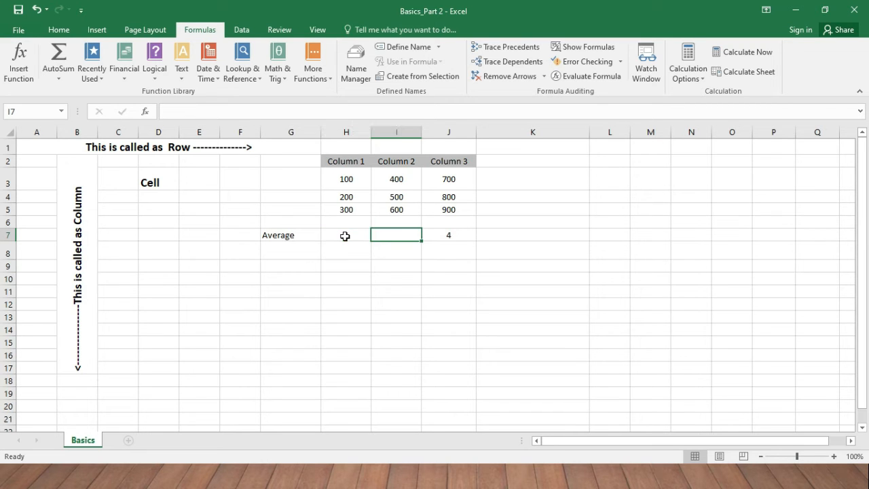
key("Right")
key("Delete")
- Calculate the Column 1 average in H7 with the formula =SUM(H3:H5)/3
left_click(345, 236)
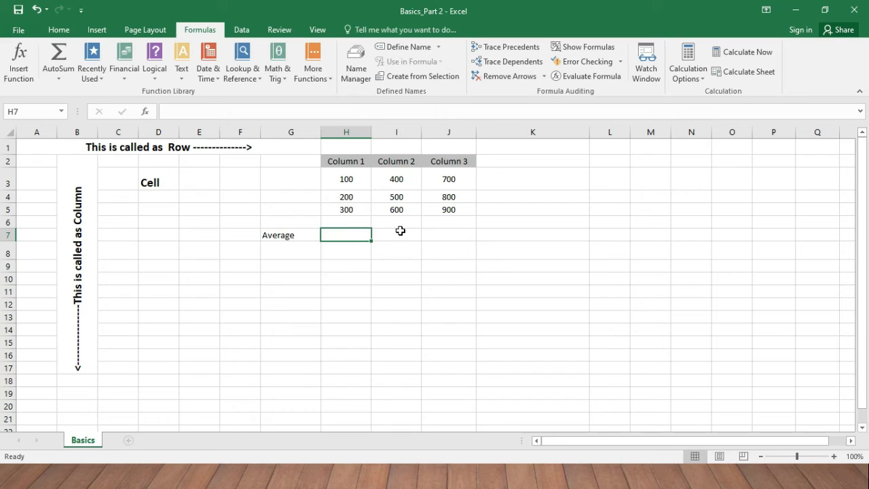
type("=")
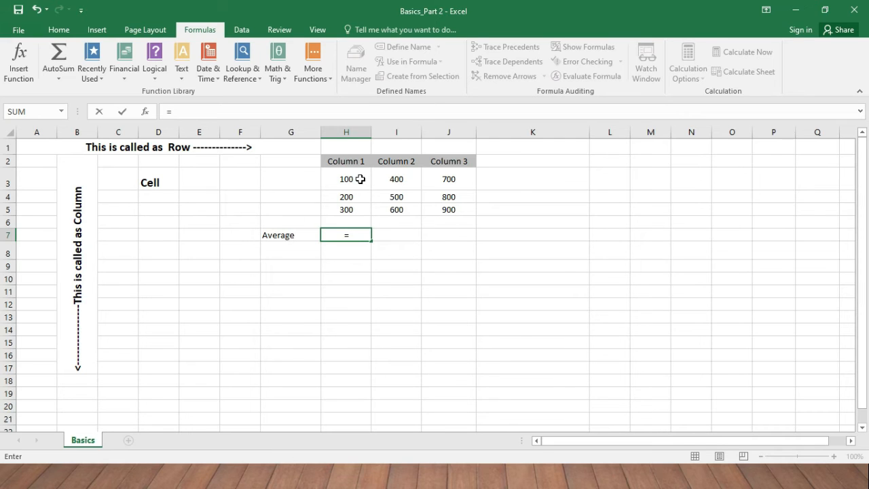
type("sum(")
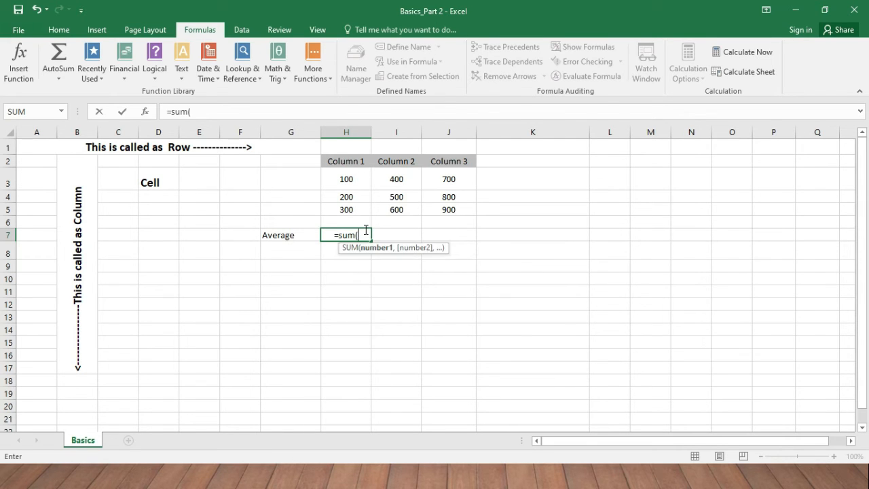
left_click_drag(347, 179, 346, 209)
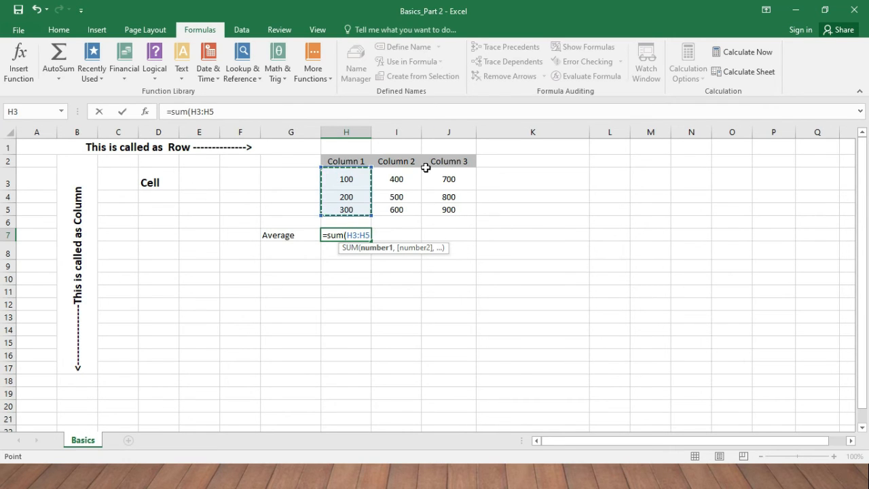
type(")")
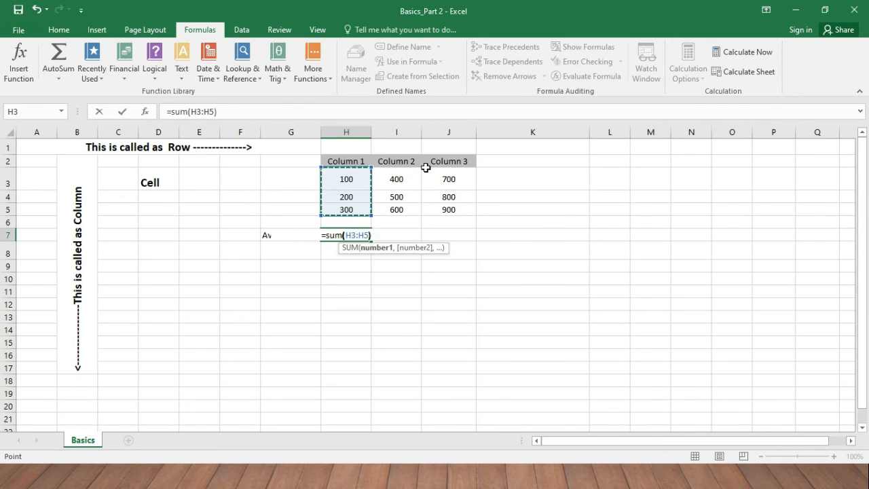
type("/")
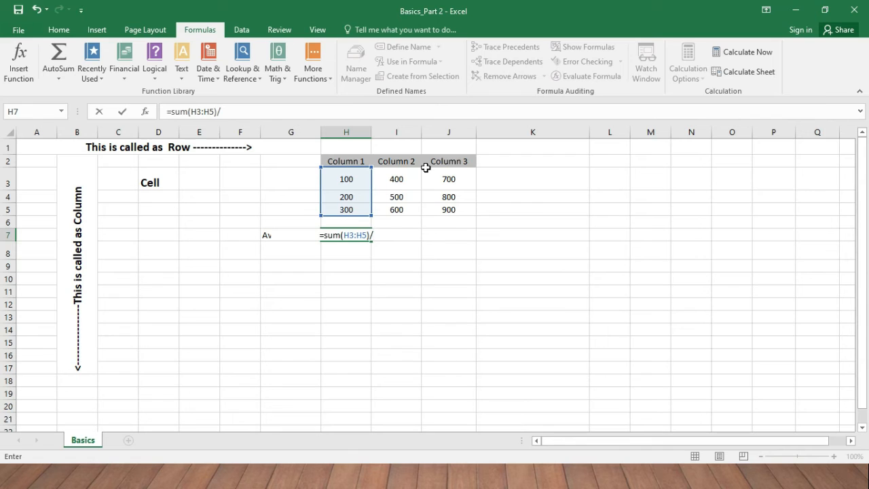
type("3")
key("Return")
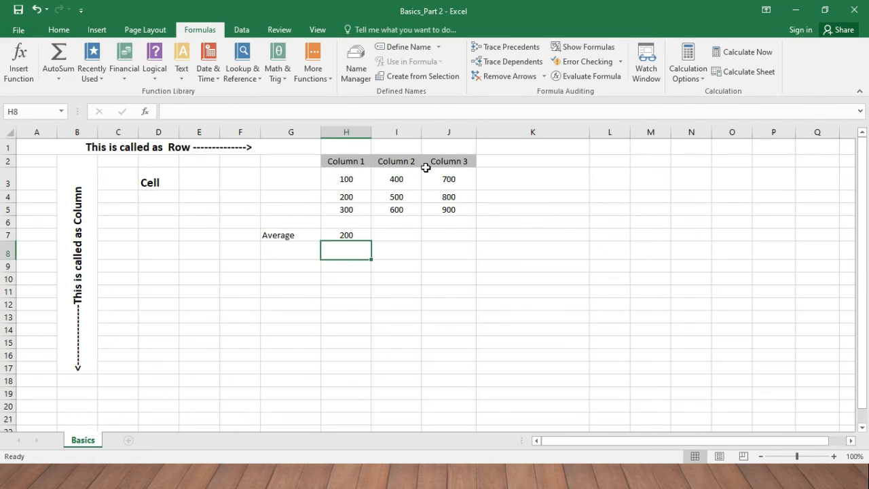
left_click(351, 236)
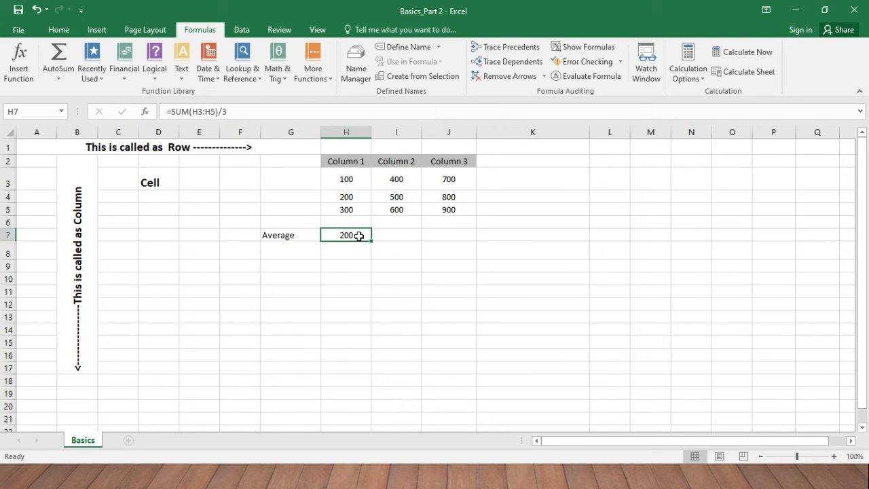
- Replace the H7 formula with =AVERAGE(H3:H5) and check it against the average of the selected Column 1 values
type("=a")
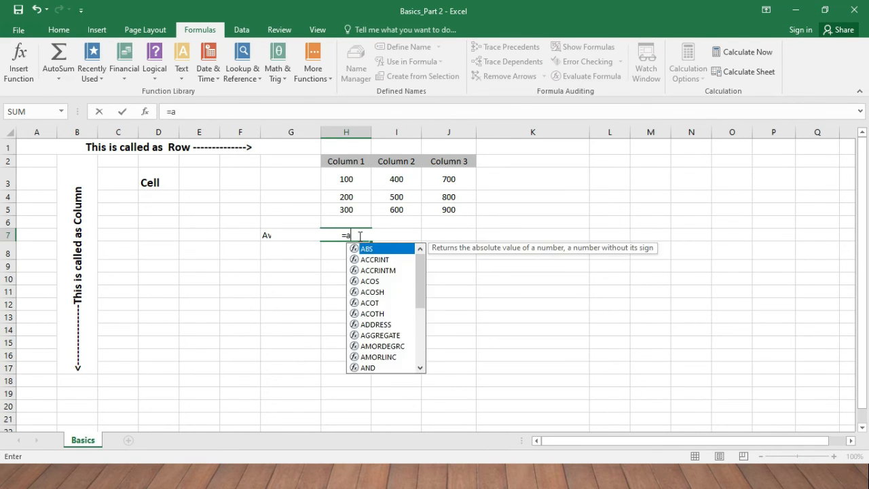
type("verage")
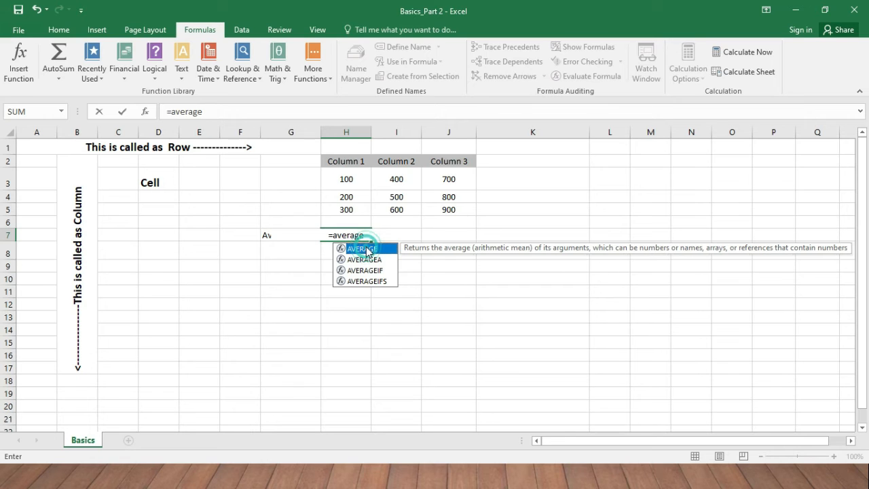
double_click(367, 249)
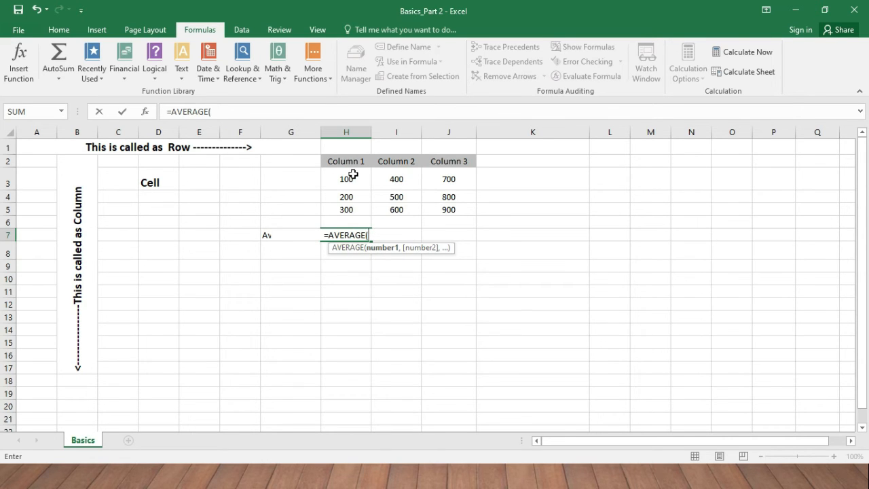
left_click_drag(353, 178, 353, 207)
type(")")
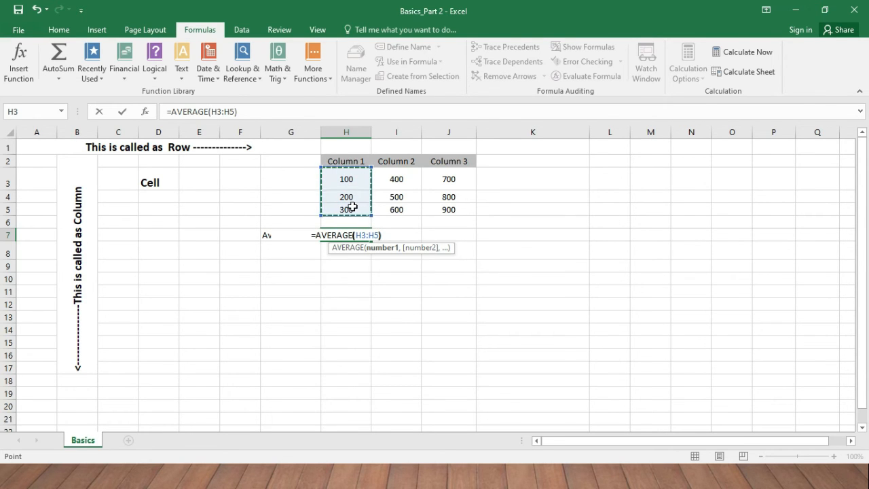
key("Return")
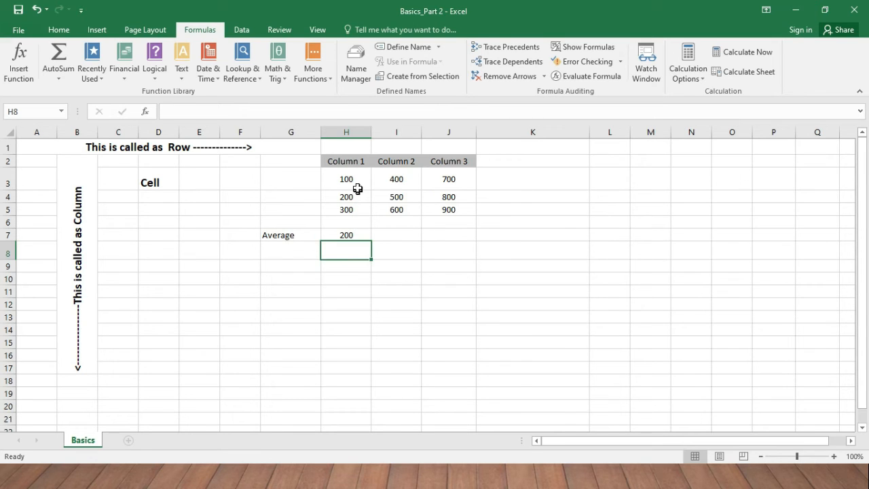
left_click_drag(354, 178, 358, 205)
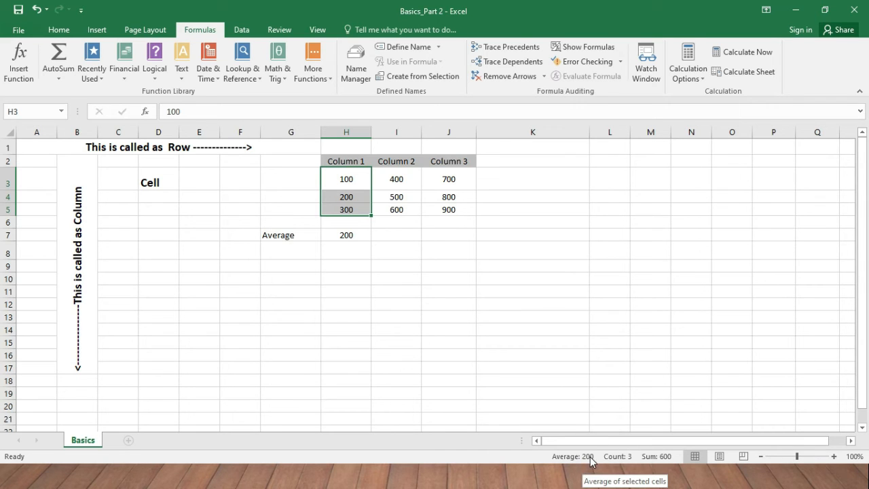
left_click(346, 235)
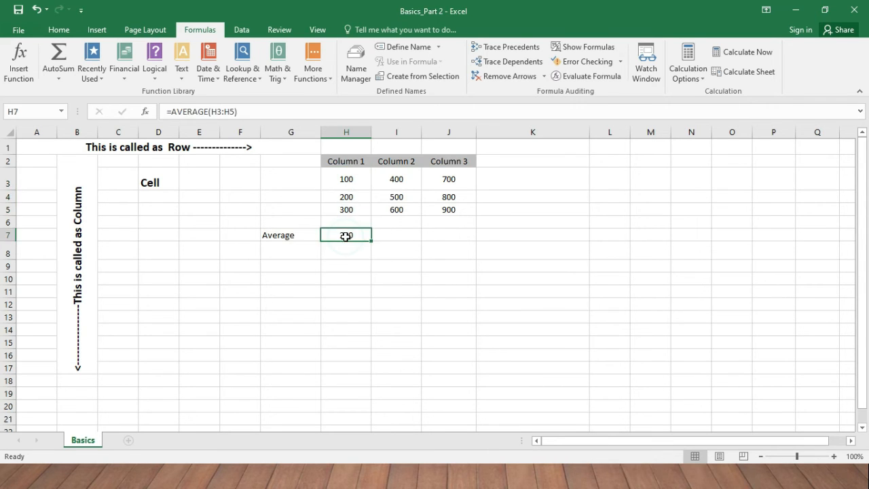
- Calculate the Column 3 average in J7 with =AVERAGE(J3:J5) and select J3:J5 to check it
left_click(416, 237)
left_click(447, 237)
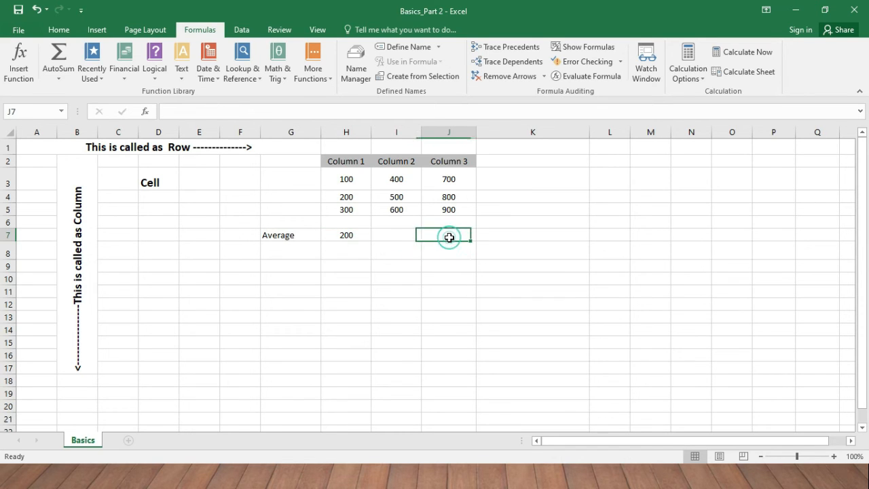
type("=")
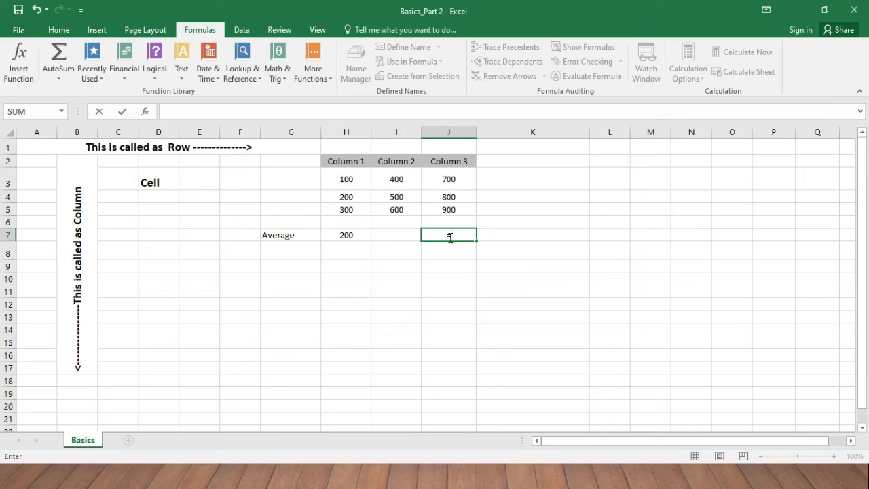
type("average")
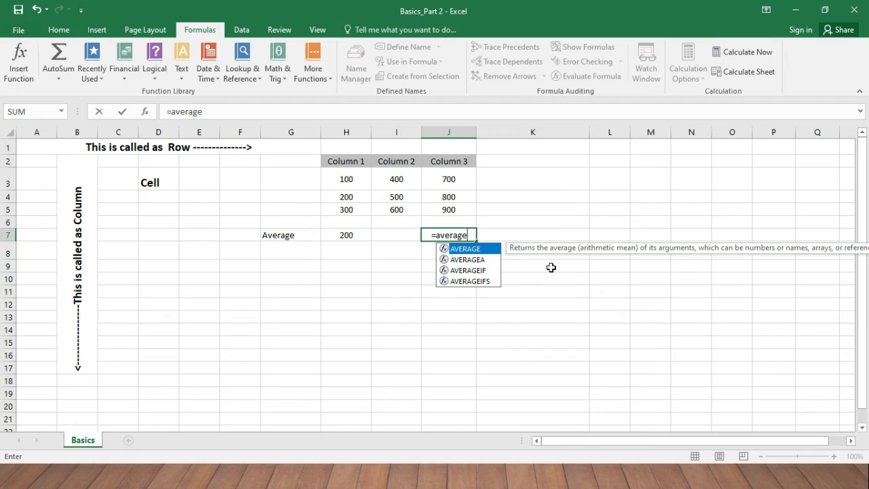
type("(")
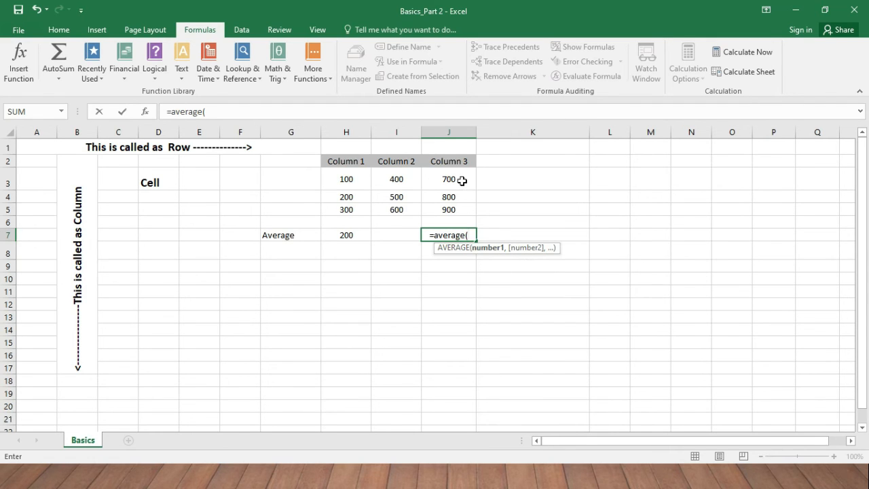
left_click_drag(461, 181, 465, 208)
type(")")
key("Return")
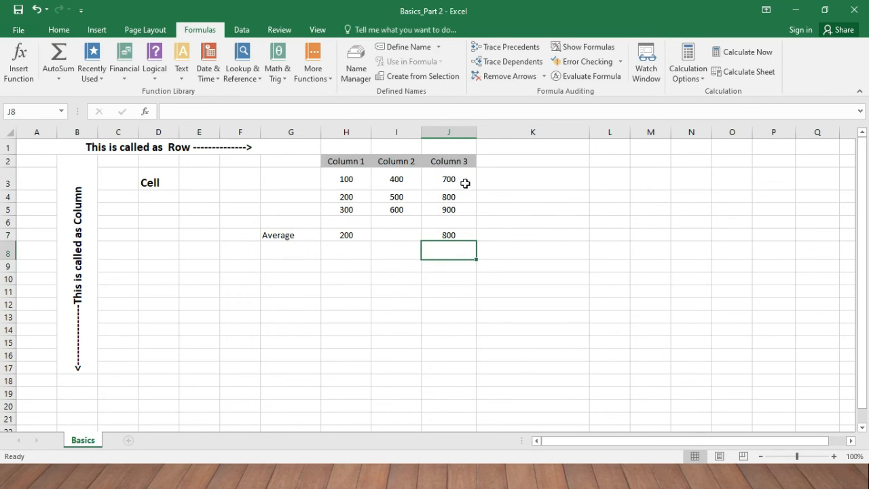
left_click(489, 179)
left_click_drag(455, 178, 462, 210)
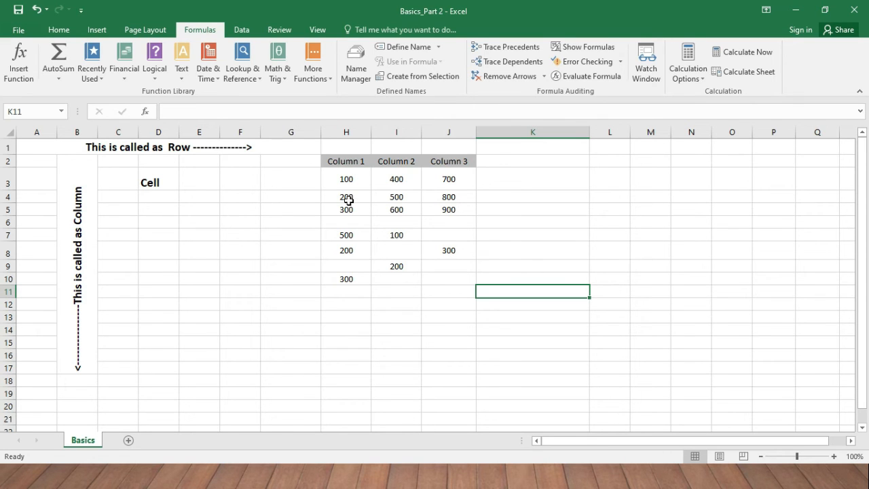
- Enter the row label "Sum" in G12 below the extended number columns
left_click_drag(344, 177, 444, 204)
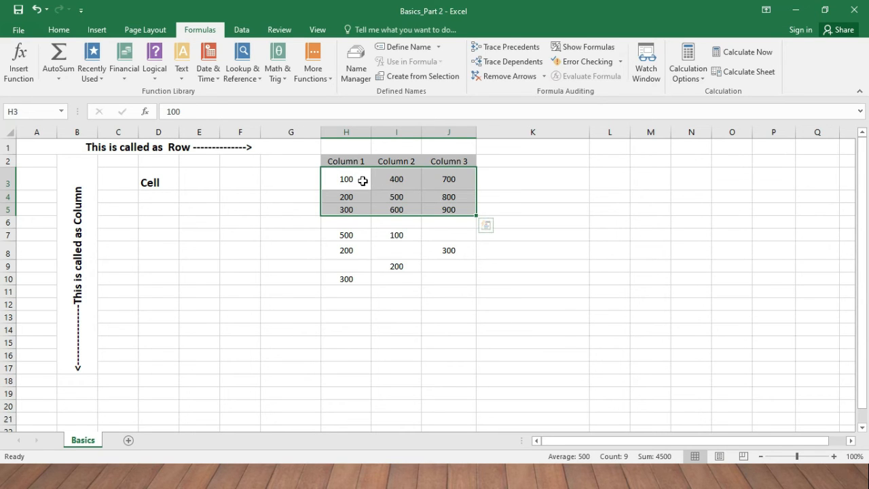
left_click(448, 180)
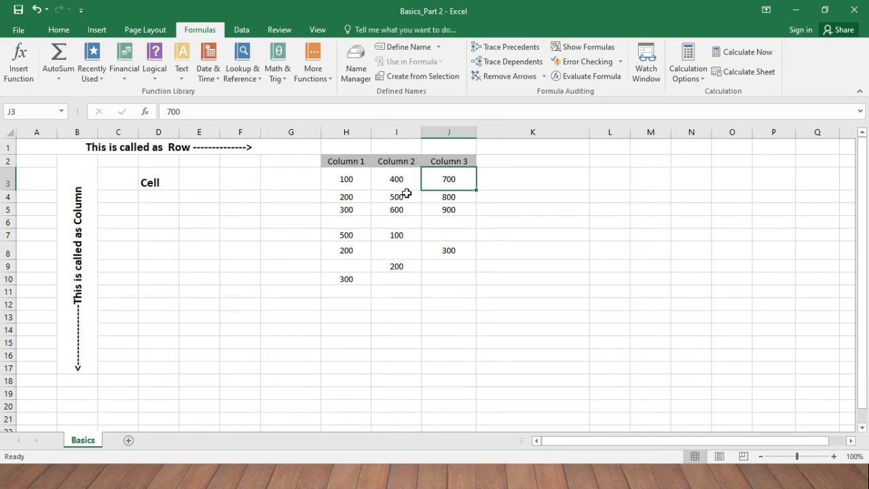
left_click(310, 304)
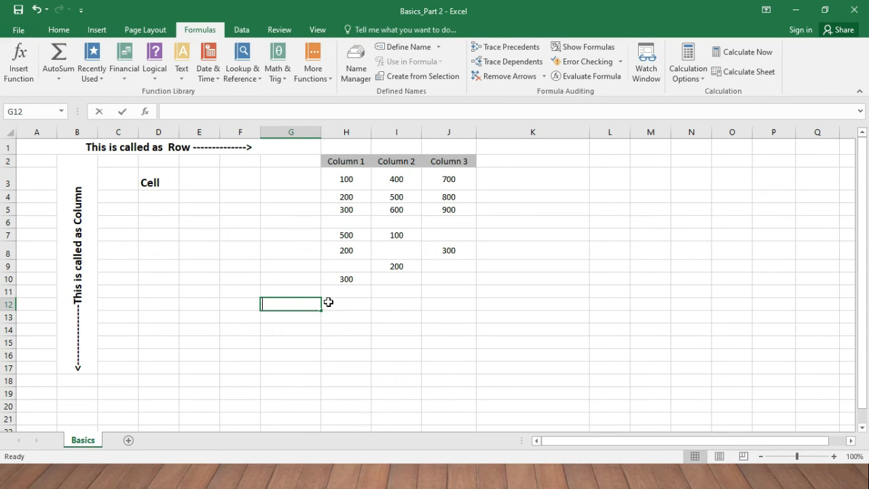
type("Sum=")
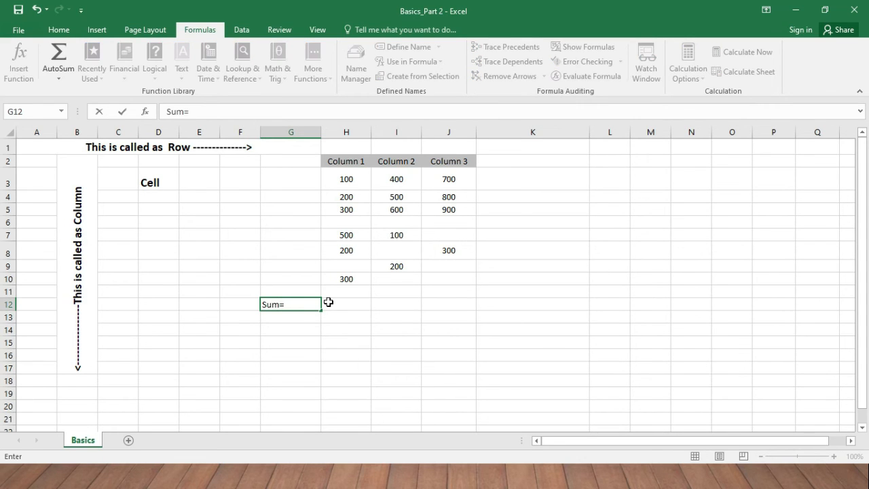
key("Return")
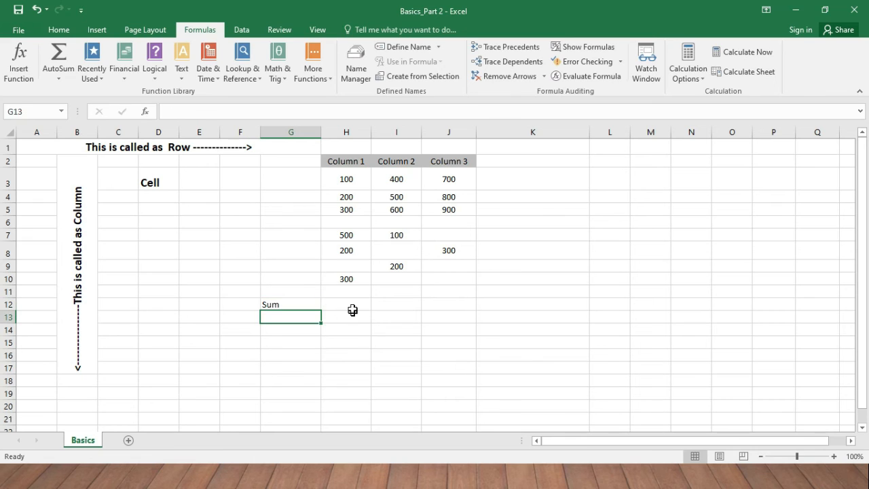
- Calculate the Column 1 total in H12 with the formula =SUM(H3:H10), including the blank cells
left_click(351, 305)
type("=")
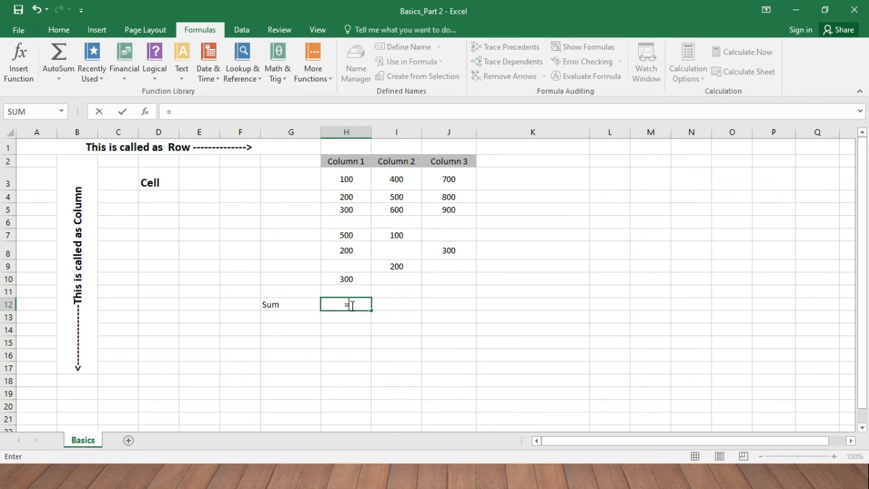
type("sum(")
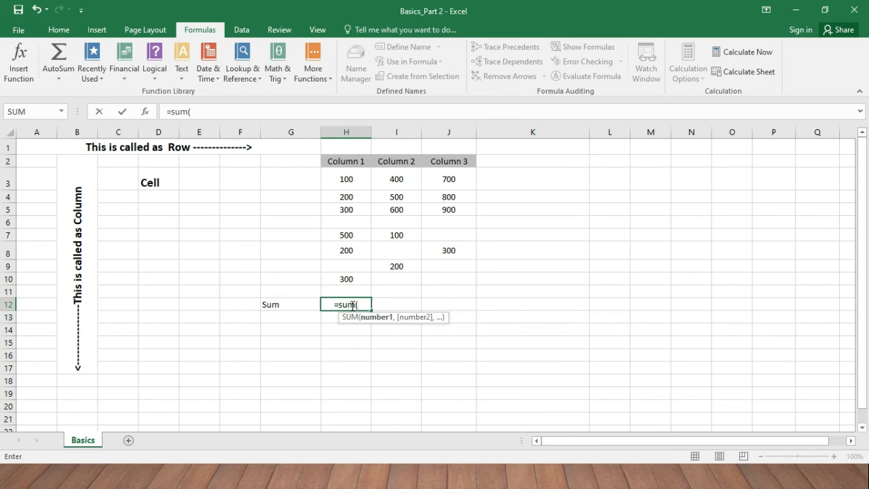
left_click_drag(359, 174, 360, 273)
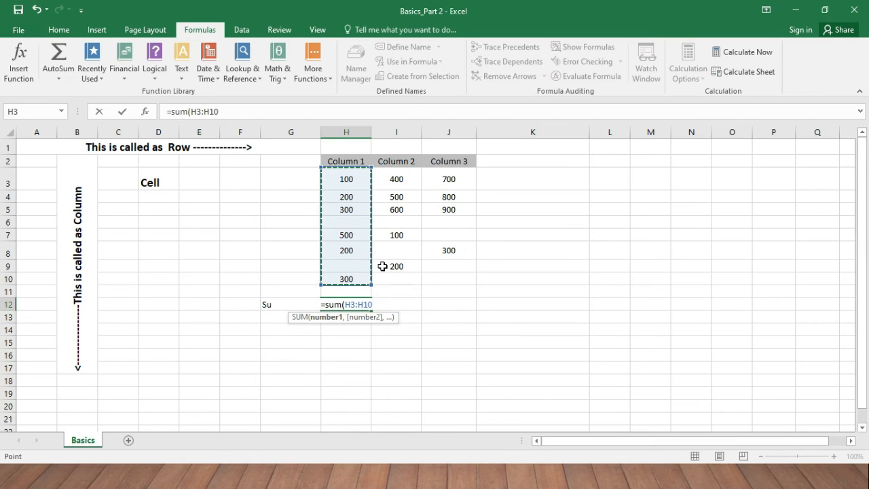
type(")")
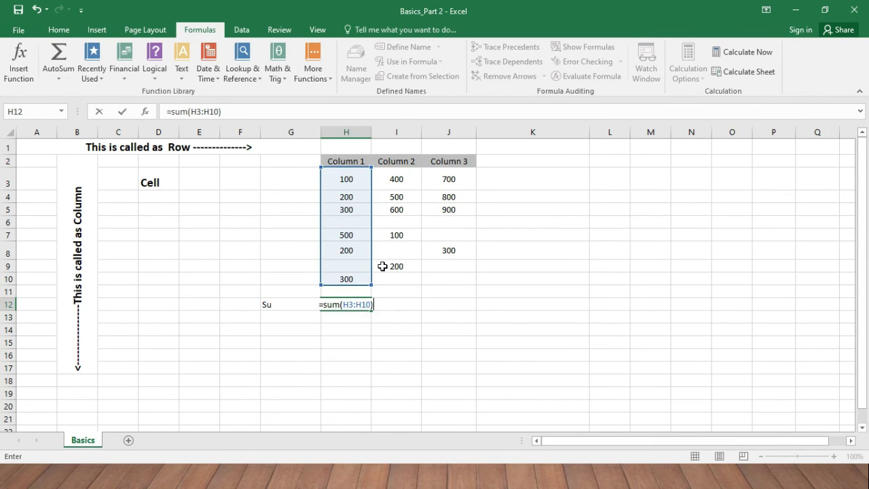
key("Return")
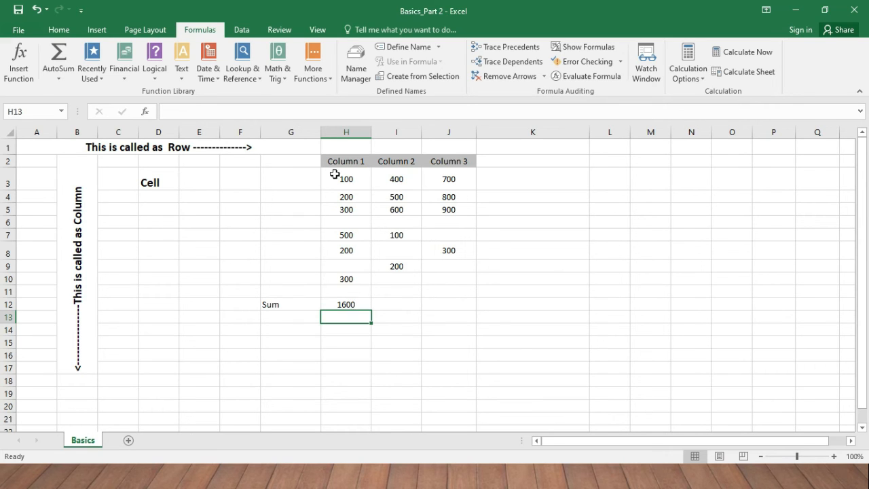
- Compare the H12 total with the sum of the selected range H3:H10 and inspect the blank cells between the numbers
left_click_drag(342, 178, 347, 276)
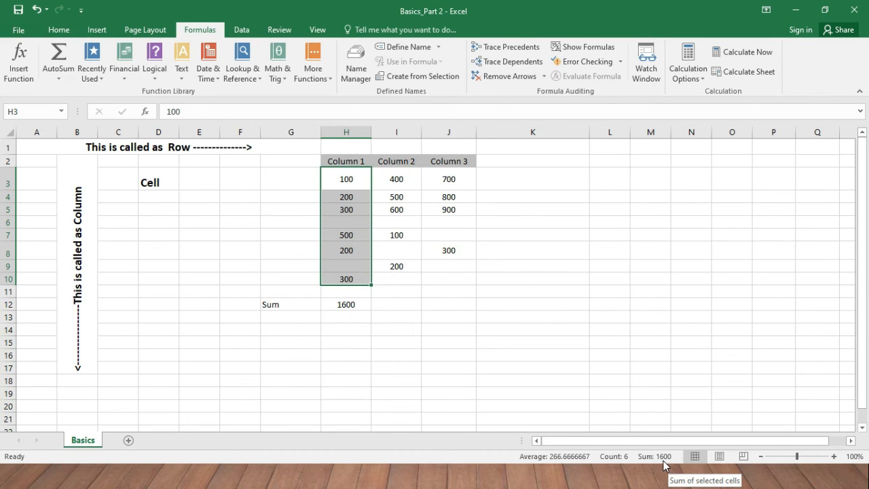
left_click(355, 305)
left_click(352, 268)
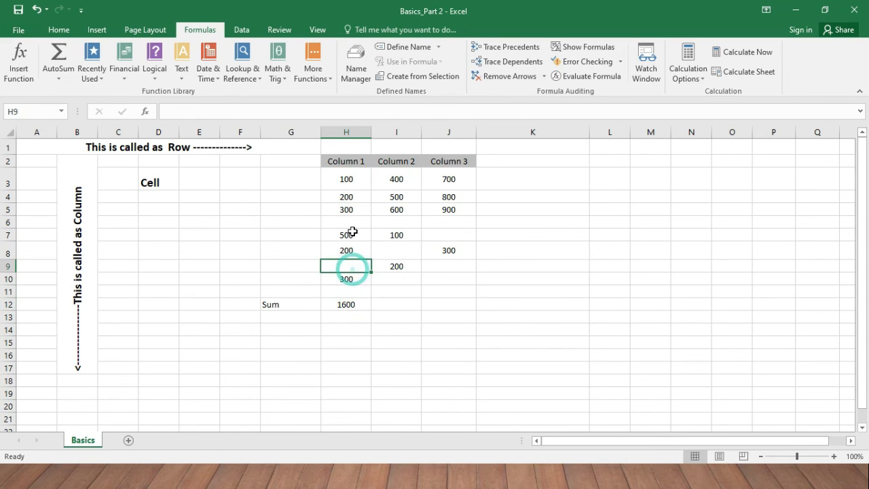
left_click(352, 221)
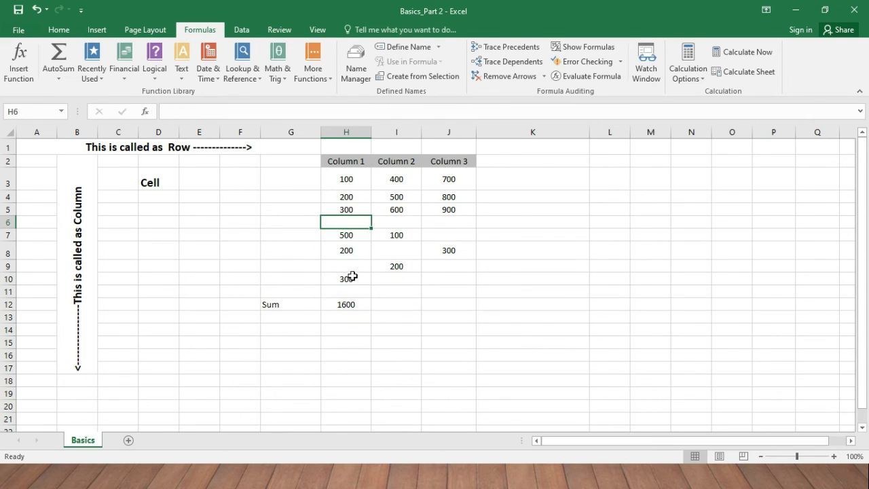
left_click(354, 292)
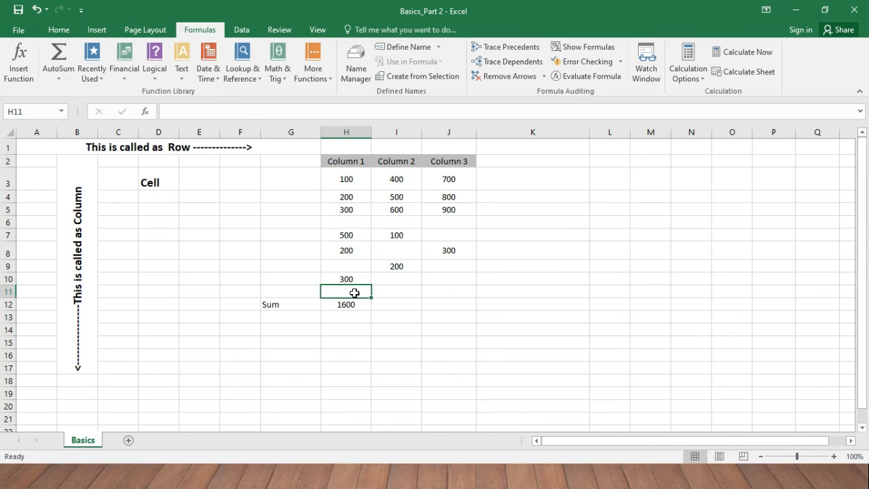
left_click(398, 249)
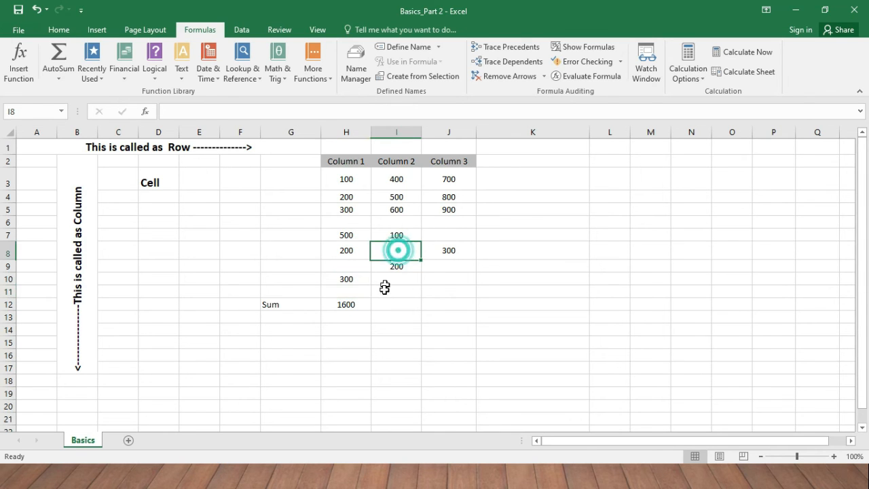
- Calculate the Column 2 total in I12 with =SUM(I3:I10) and select the column's values to check it
left_click(389, 304)
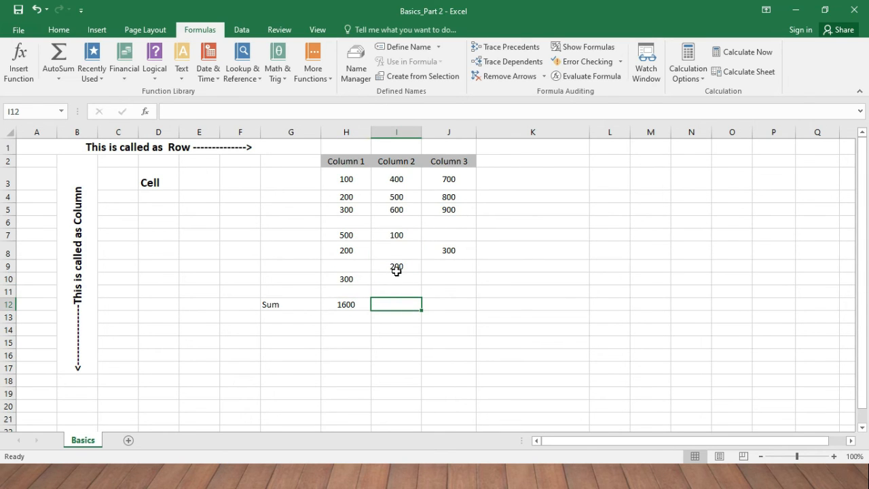
type("=s")
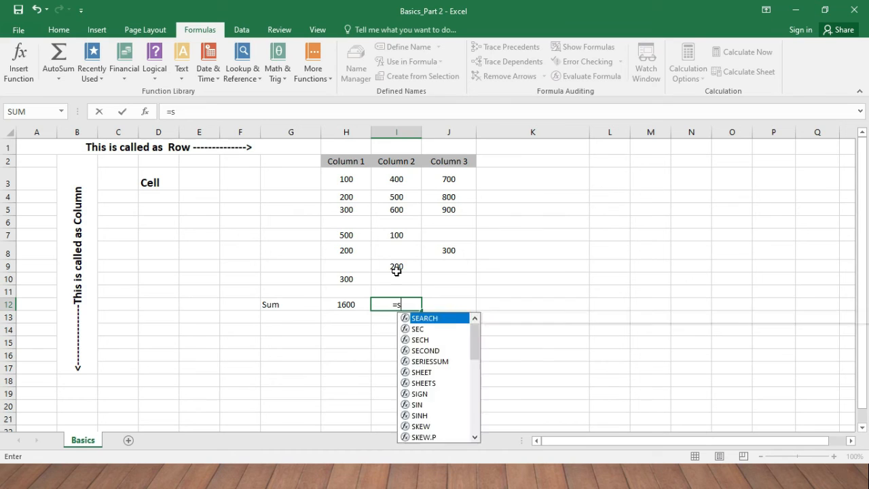
type("um(")
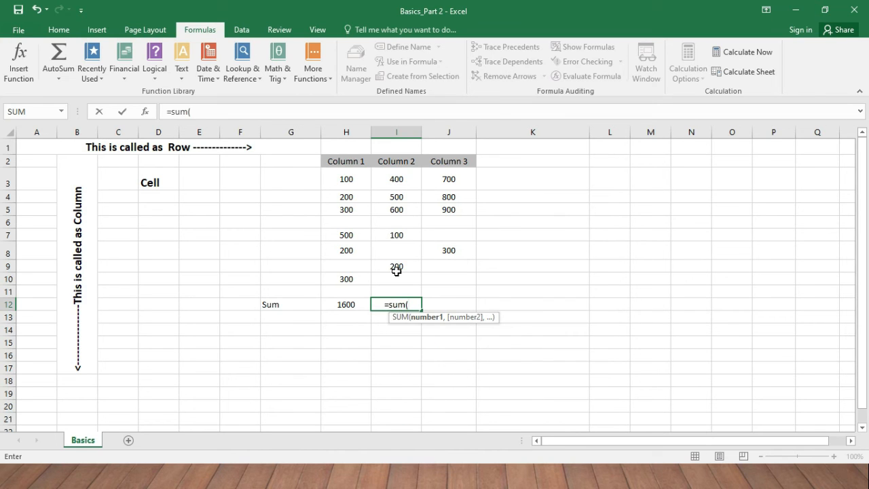
left_click_drag(400, 178, 417, 267)
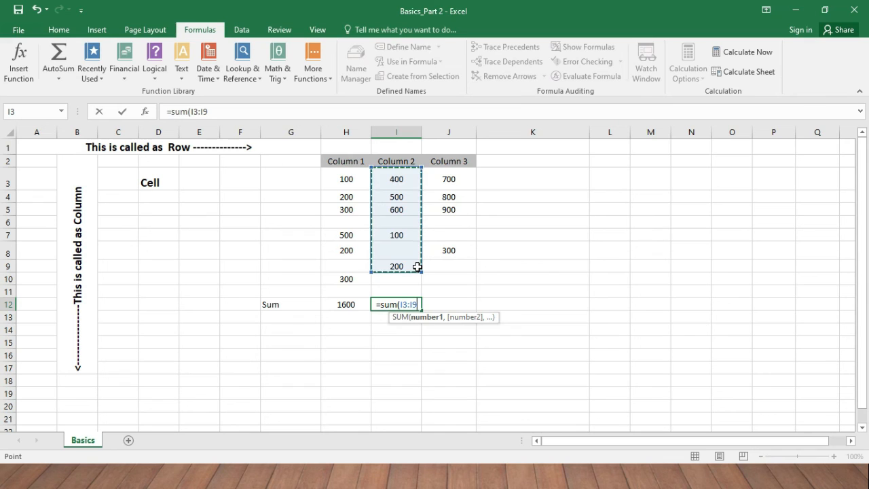
left_click_drag(398, 179, 410, 276)
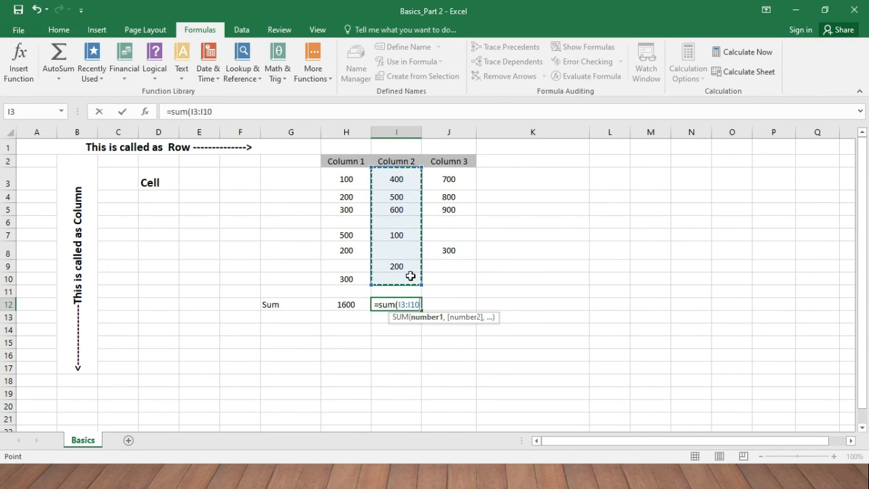
key("Return")
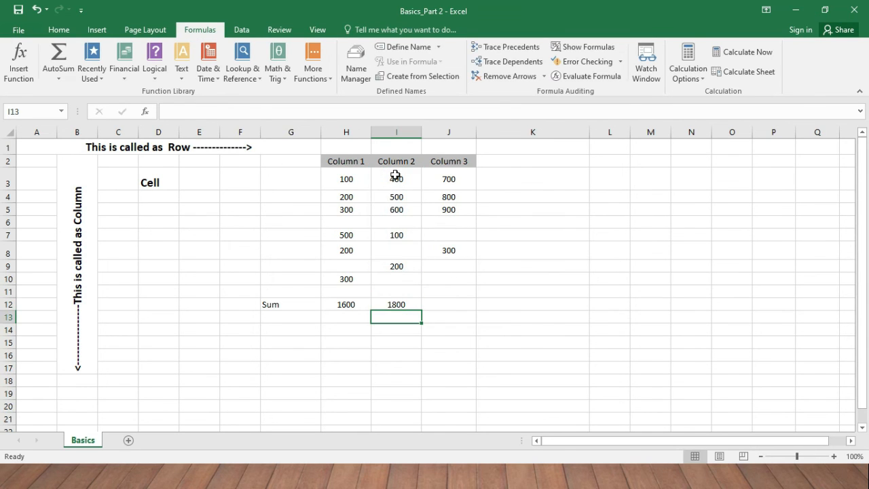
left_click_drag(395, 175, 396, 265)
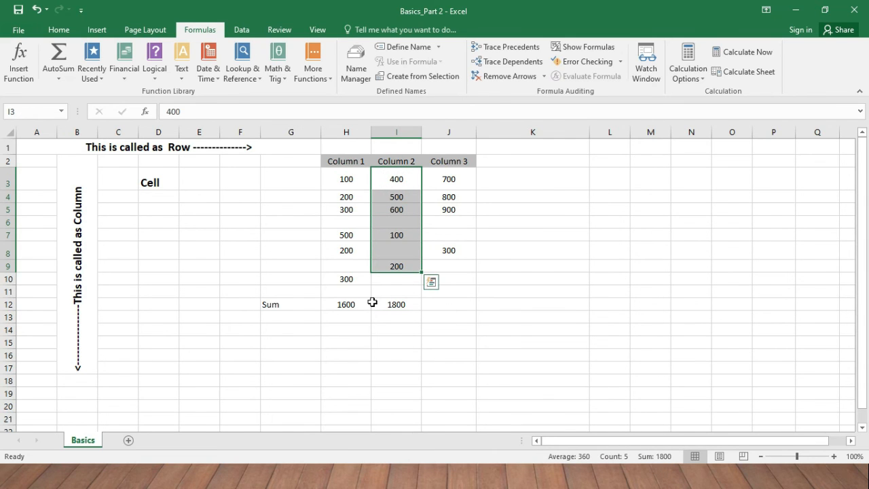
- Replace the row label in G12 with "Average"
left_click(394, 304)
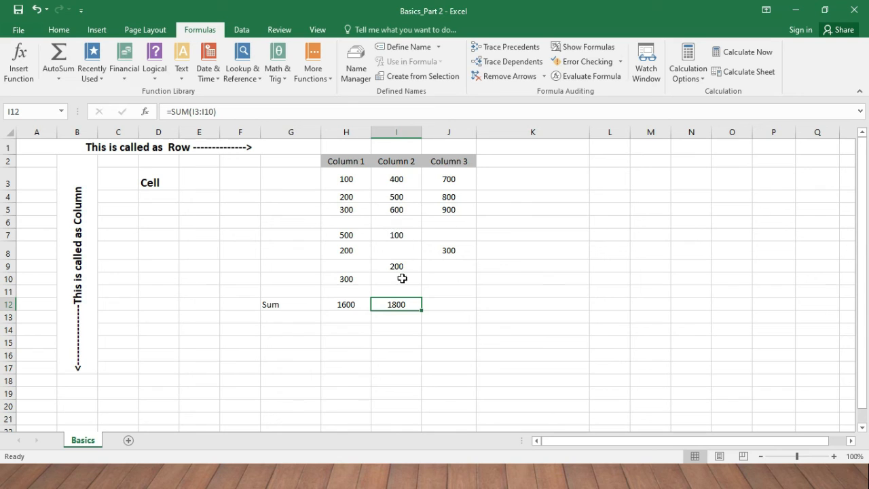
left_click(289, 308)
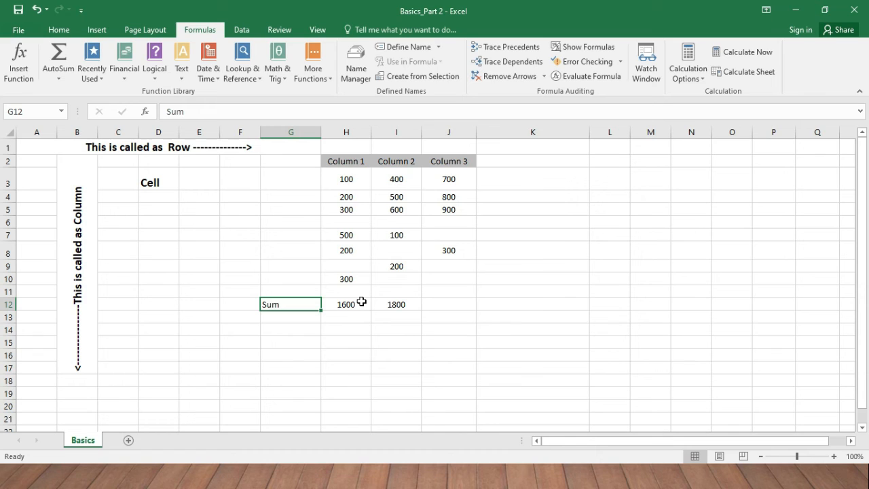
type("Averge")
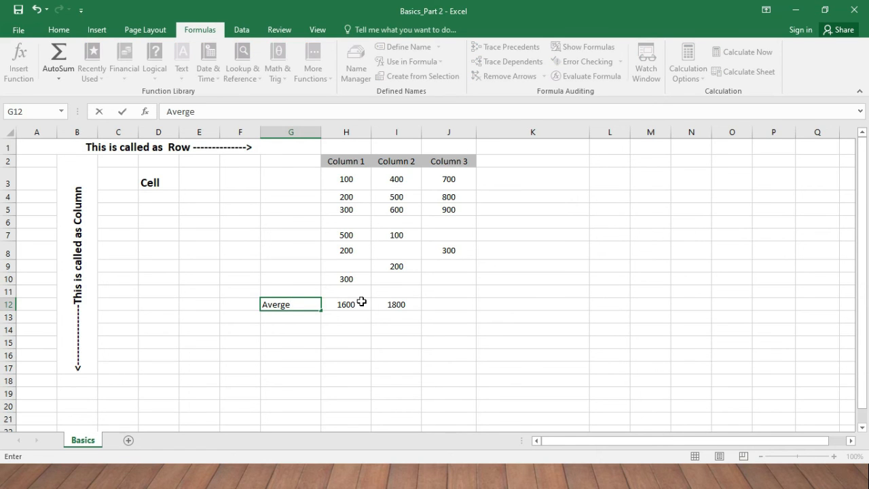
key("BackSpace")
key("BackSpace")
type("age")
- Calculate the Column 1 average in H12 with =AVERAGE(H3:H10) and select the column's values to check it
left_click(361, 301)
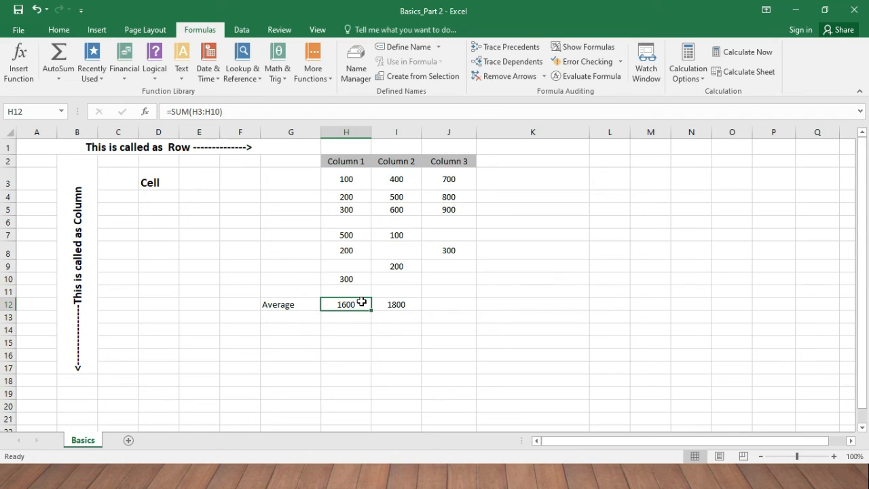
type("=a")
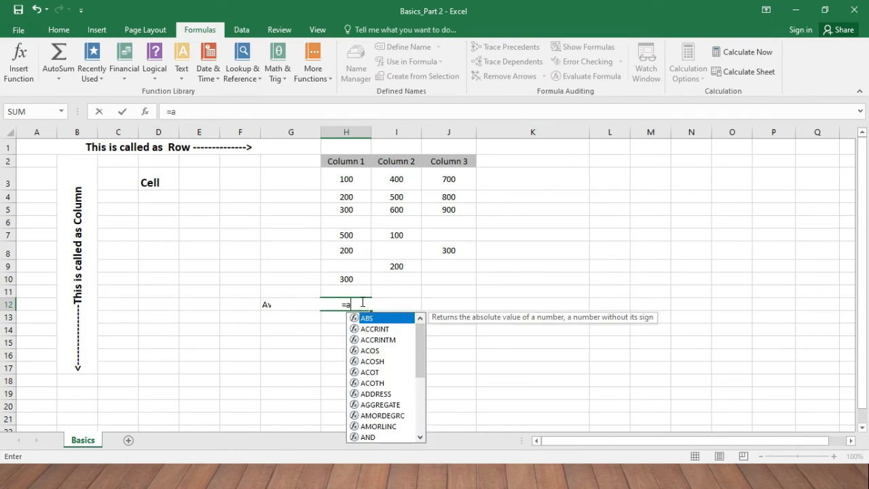
type("ver")
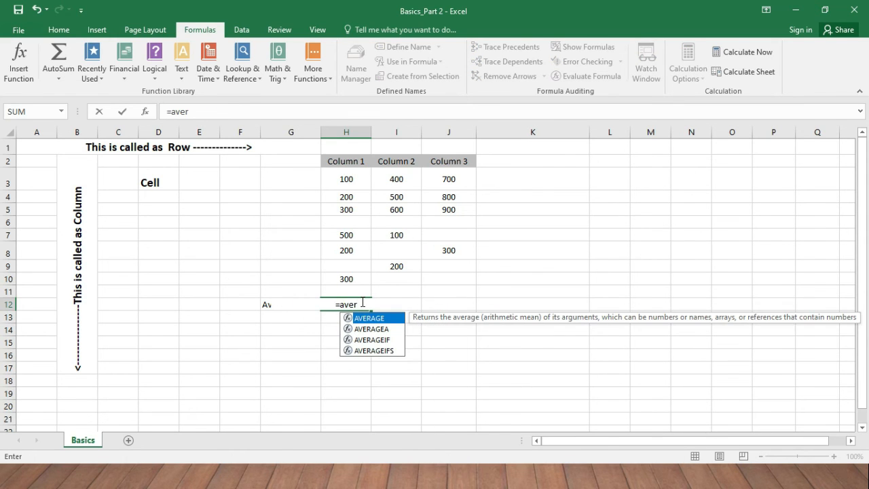
double_click(373, 317)
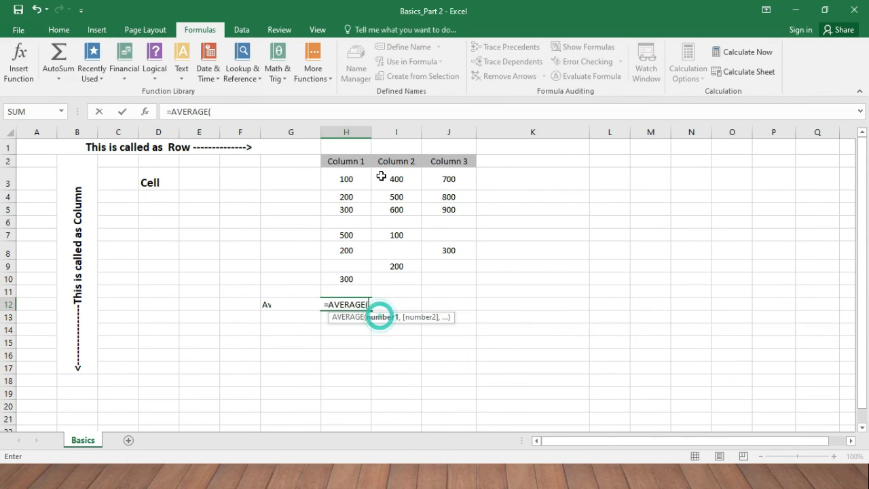
left_click_drag(353, 176, 364, 277)
type(")")
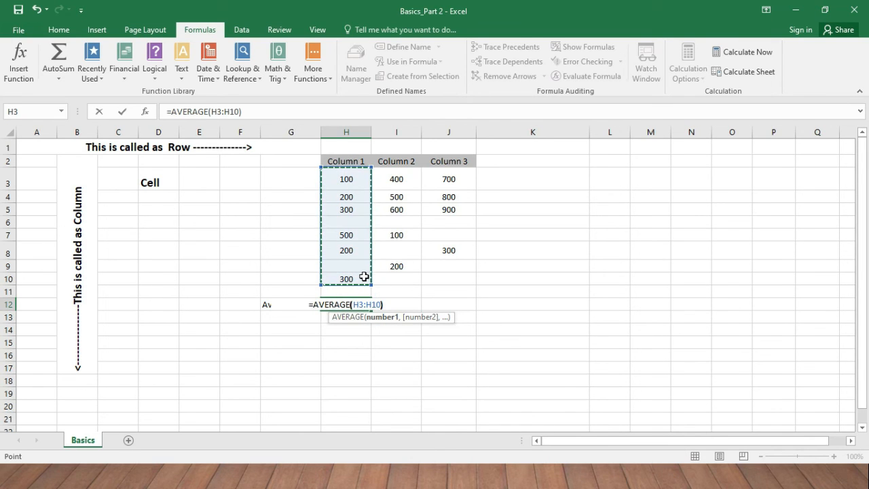
key("Return")
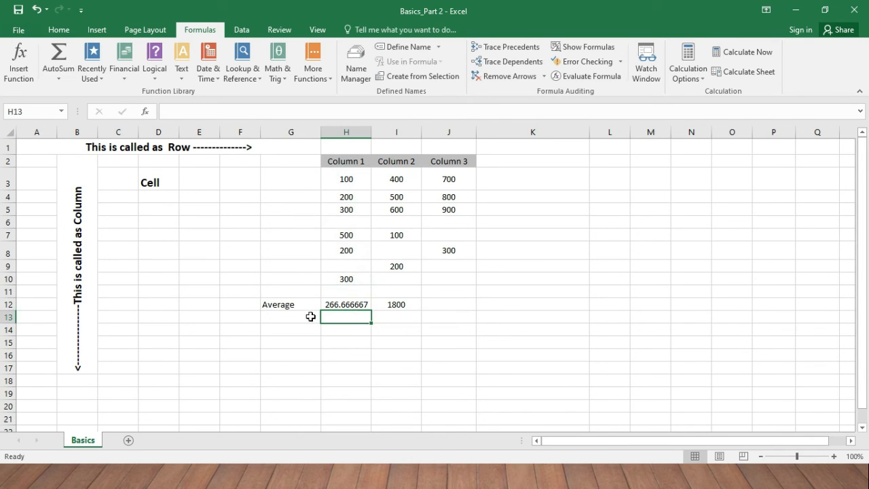
left_click(359, 306)
left_click_drag(346, 178, 356, 281)
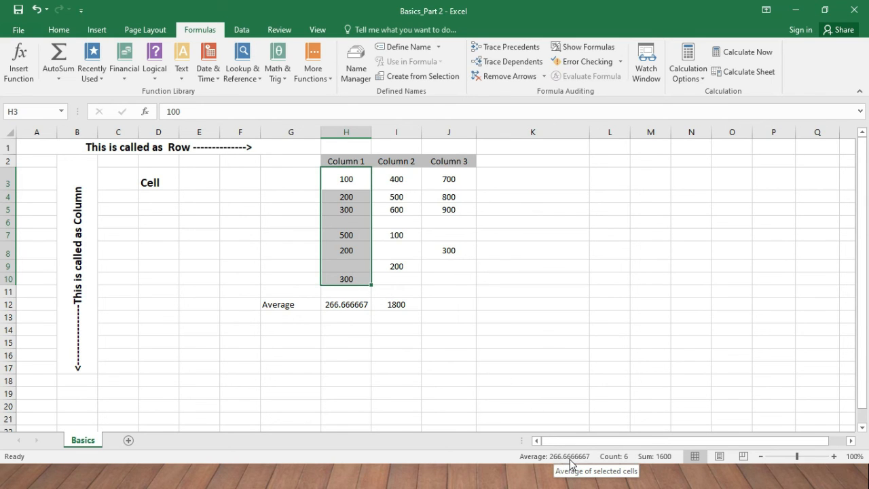
- Fill the average formula from H12 into I12 and select the Column 2 values to check it
left_click(361, 304)
left_click_drag(371, 310, 407, 307)
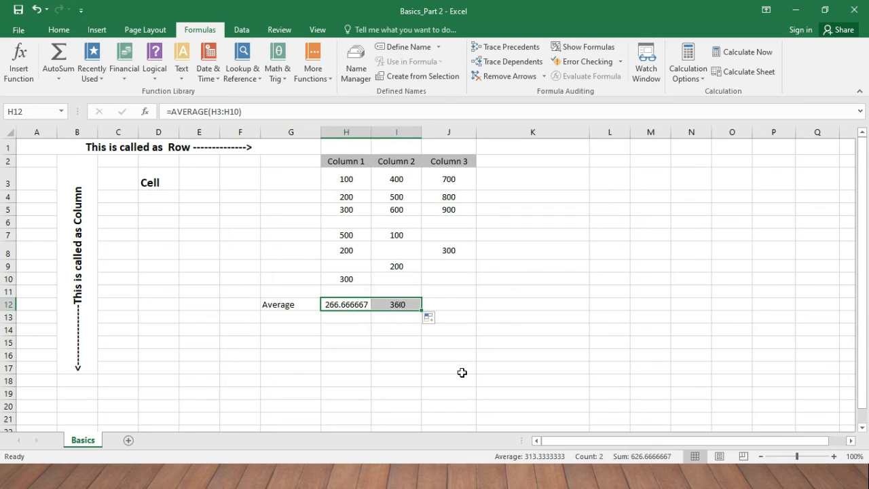
left_click(404, 304)
left_click_drag(388, 182, 397, 268)
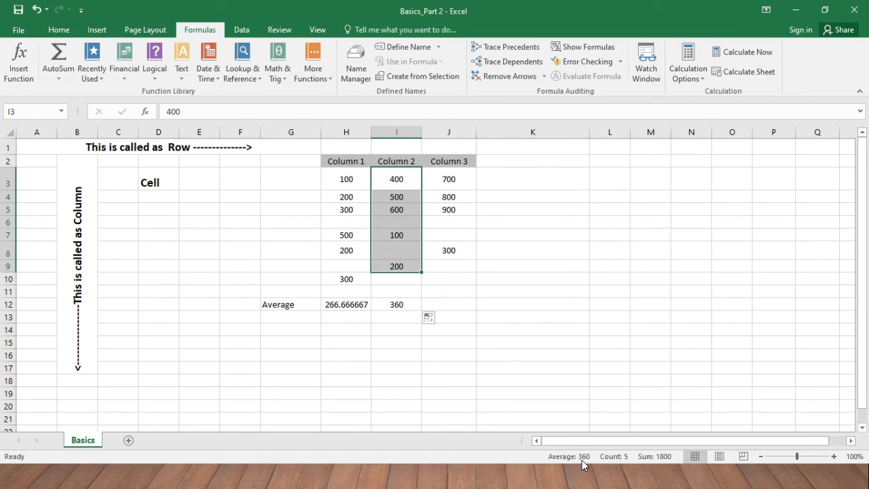
left_click(453, 248)
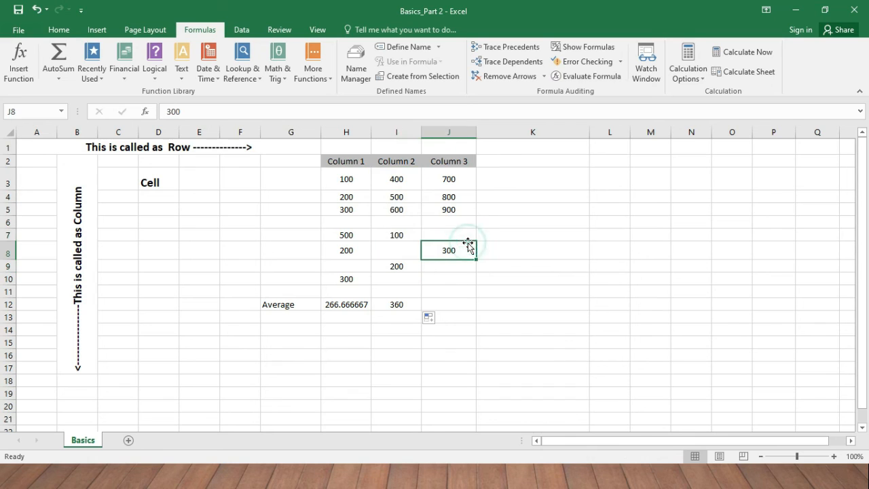
- Format the Column 1 average in H12 as Number with 0 decimal places
left_click(361, 302)
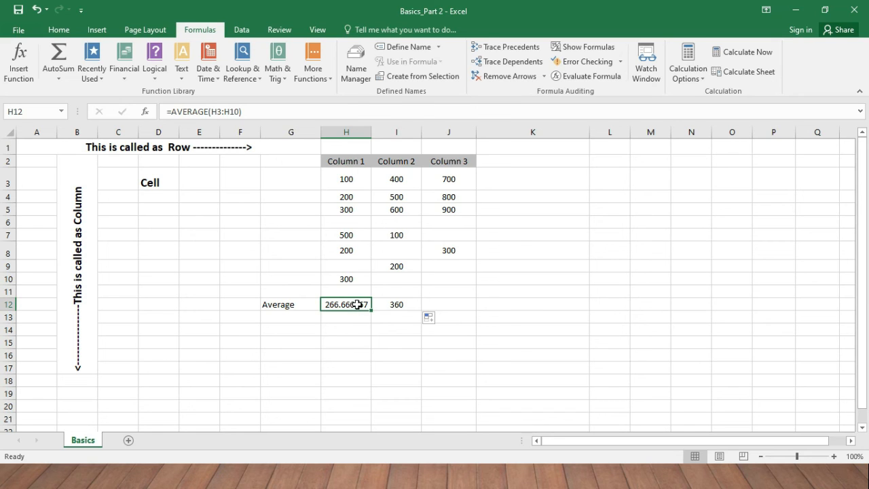
right_click(358, 305)
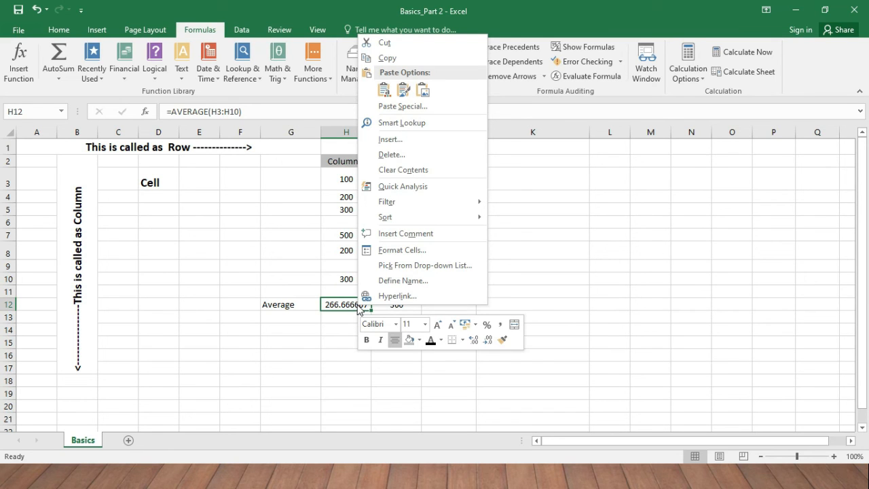
left_click(398, 253)
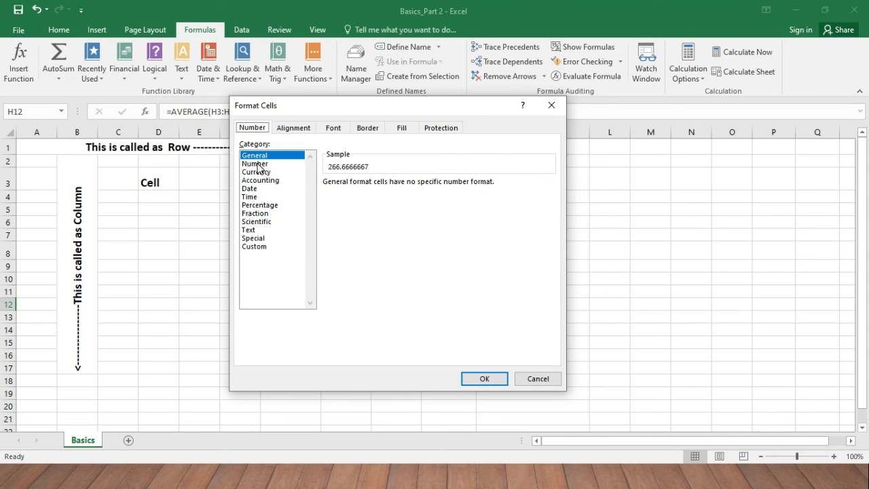
left_click(255, 164)
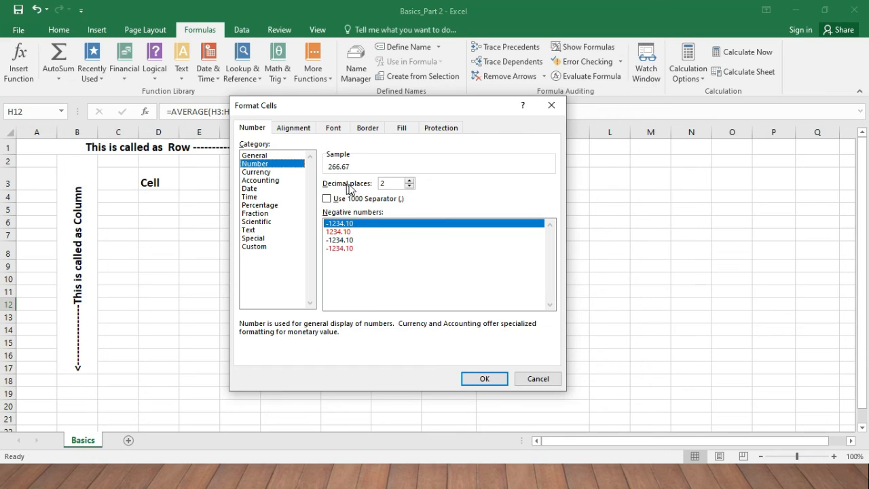
double_click(409, 187)
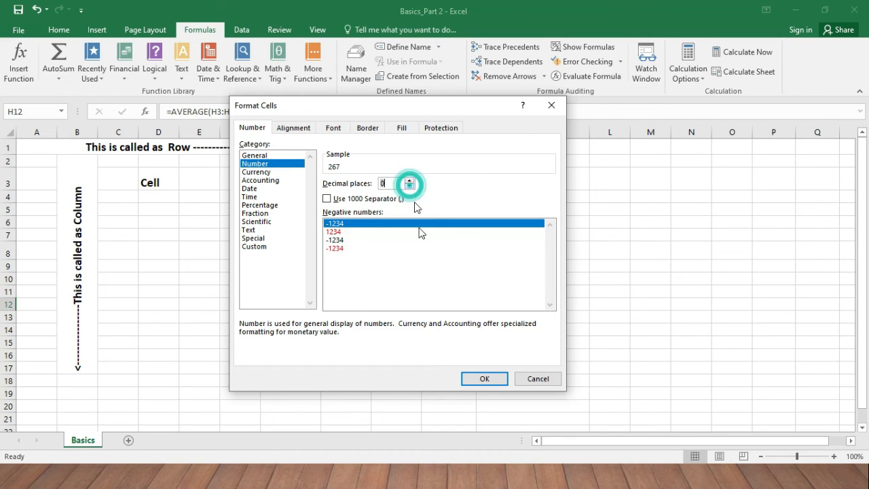
left_click(477, 378)
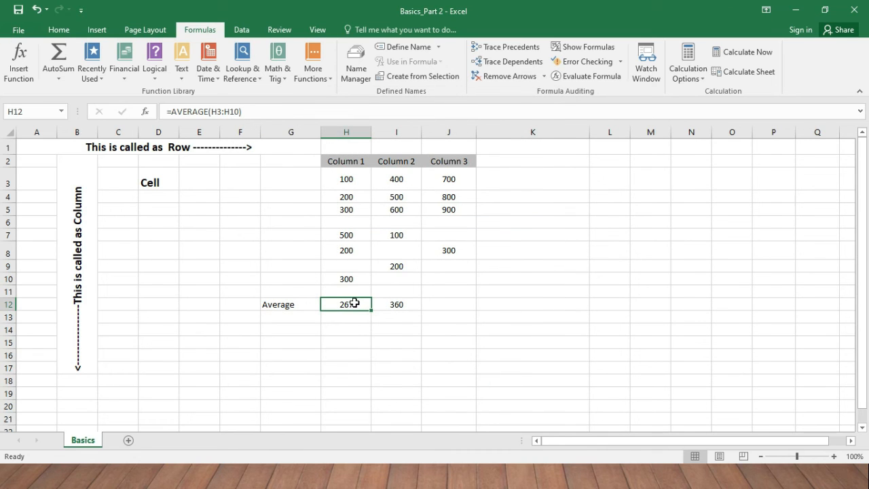
- Set the number format of the H12 average to 2 decimal places
double_click(353, 303)
key("Escape")
right_click(363, 304)
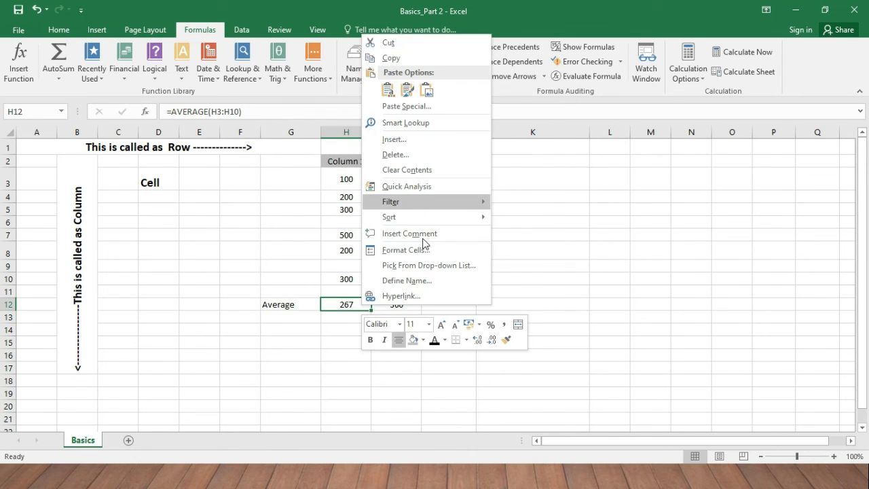
left_click(422, 248)
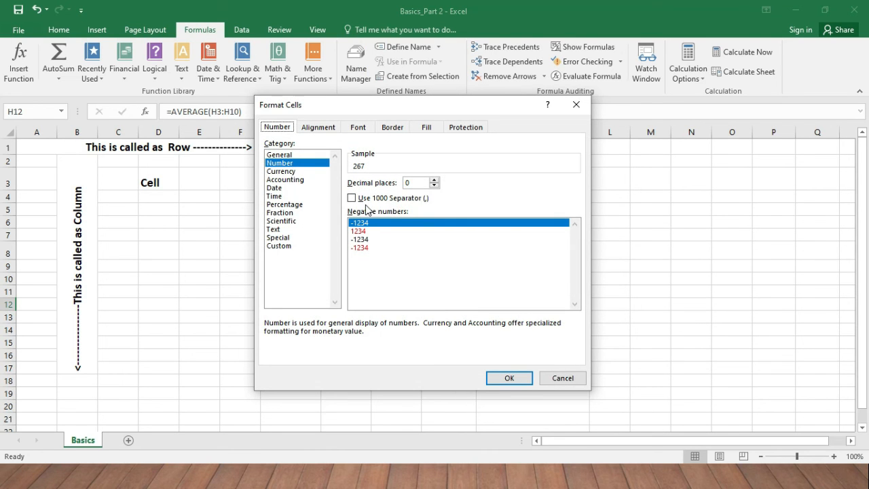
left_click(434, 179)
left_click(434, 179)
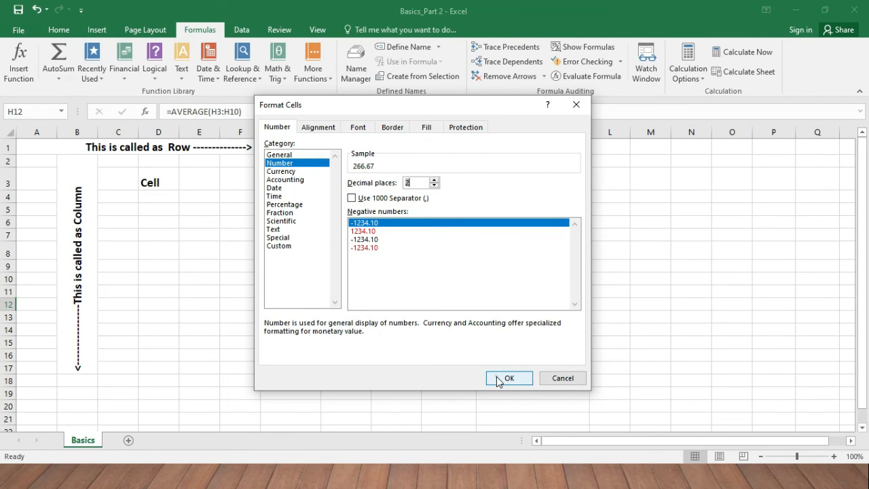
left_click(506, 379)
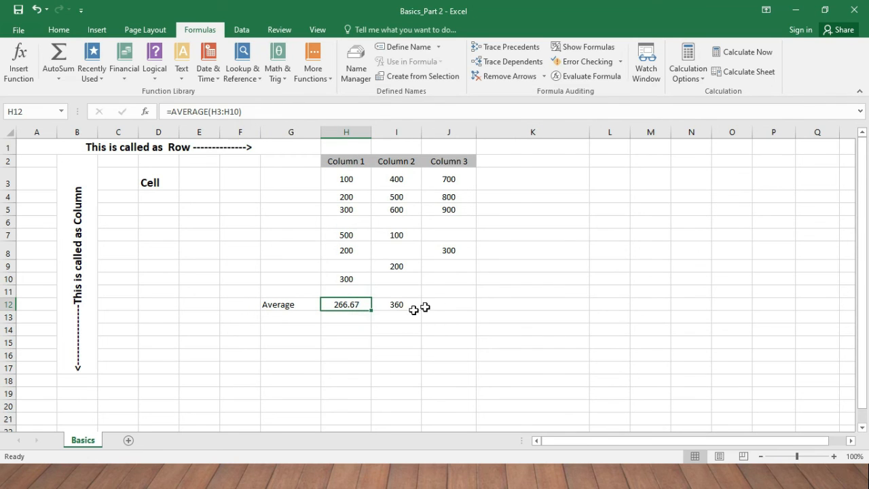
- Set the number format of the H12 average to 1 decimal place
right_click(359, 307)
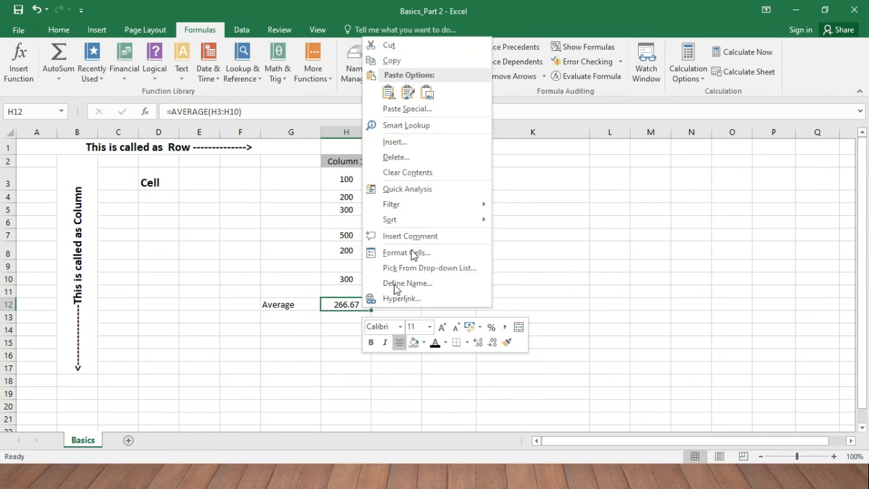
left_click(405, 252)
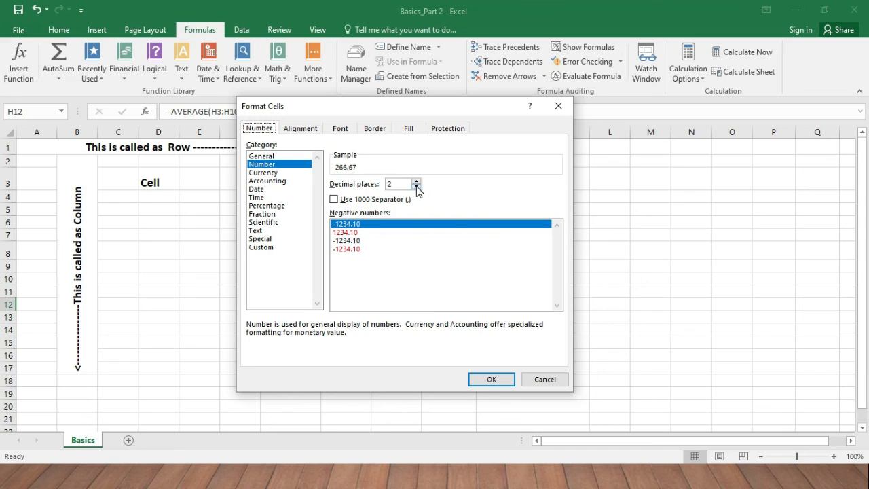
left_click(417, 187)
left_click(492, 379)
left_click(365, 291)
- Fill H12's average formula and number format into I12 and inspect the range used by the copied formula
left_click(358, 306)
left_click_drag(372, 310, 410, 310)
left_click(407, 304)
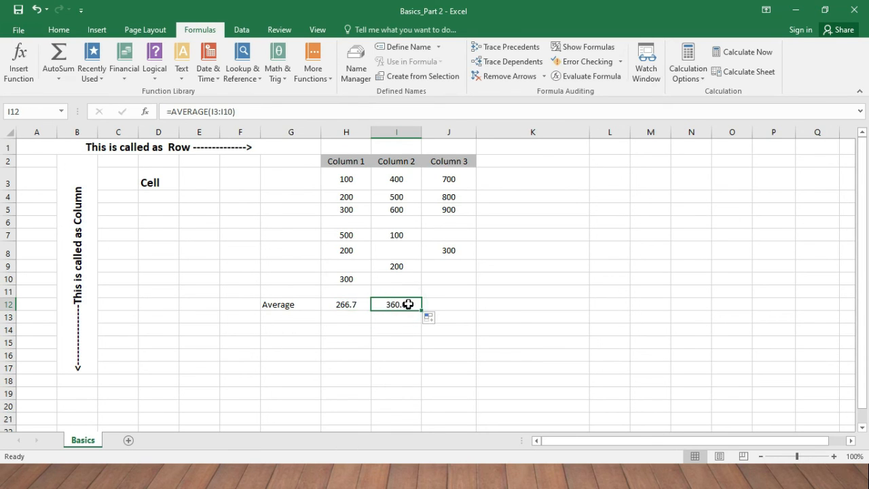
double_click(408, 305)
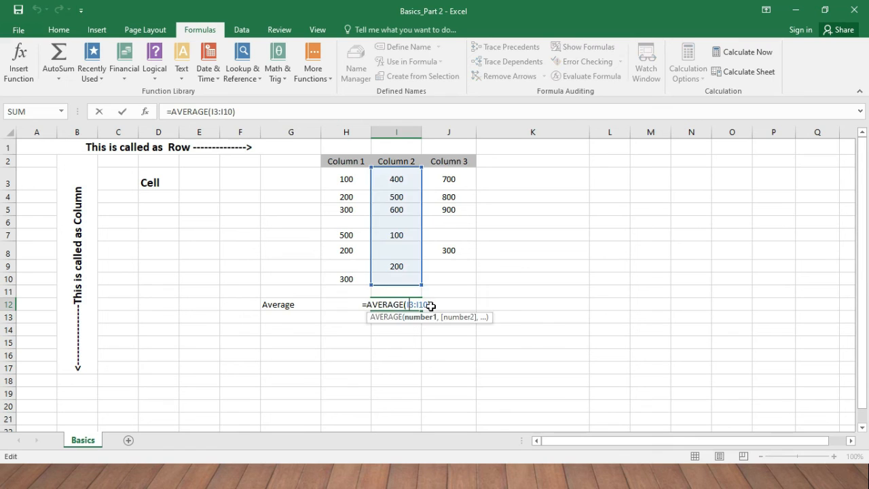
key("Escape")
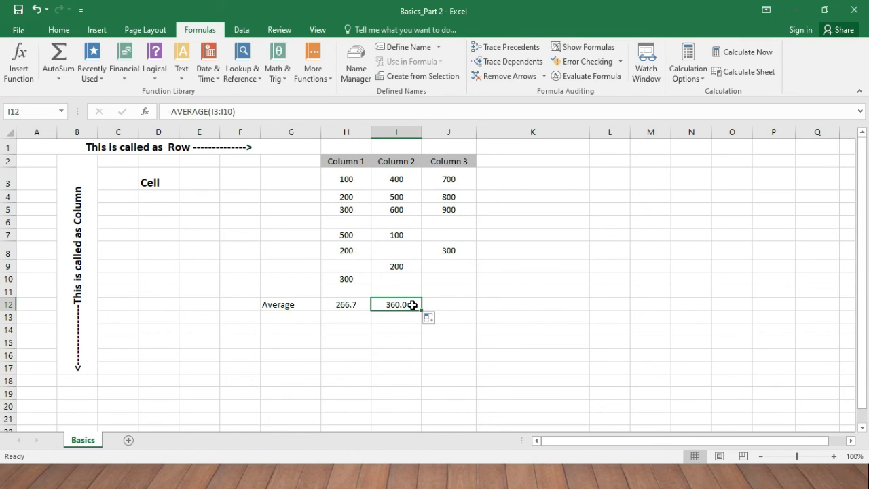
- Set the number format of the Column 2 average in I12 to 2 decimal places
right_click(412, 305)
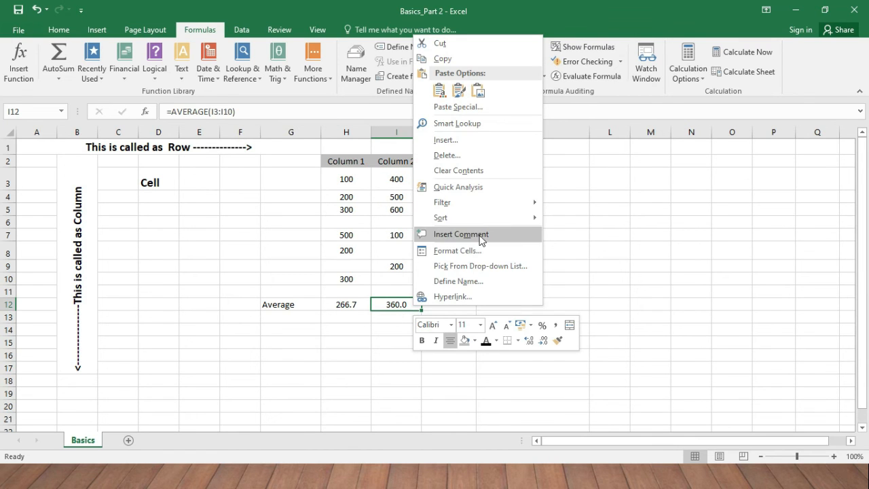
left_click(478, 253)
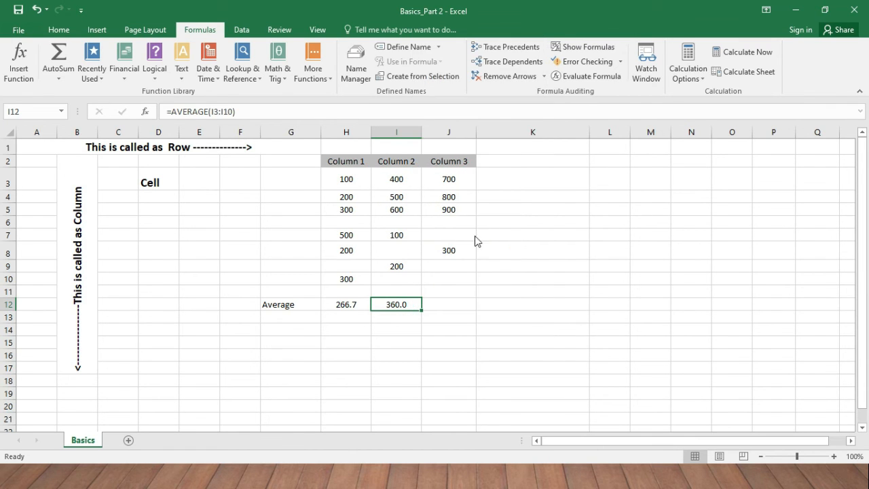
left_click(488, 179)
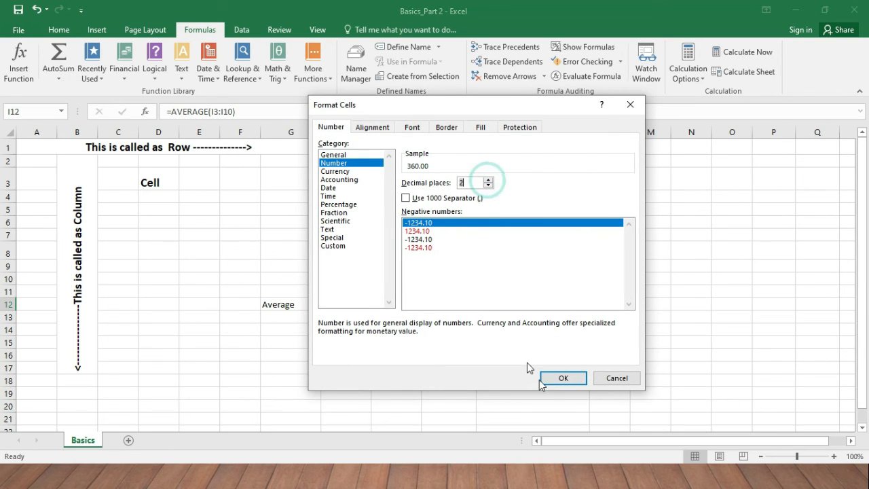
left_click(556, 378)
left_click(459, 289)
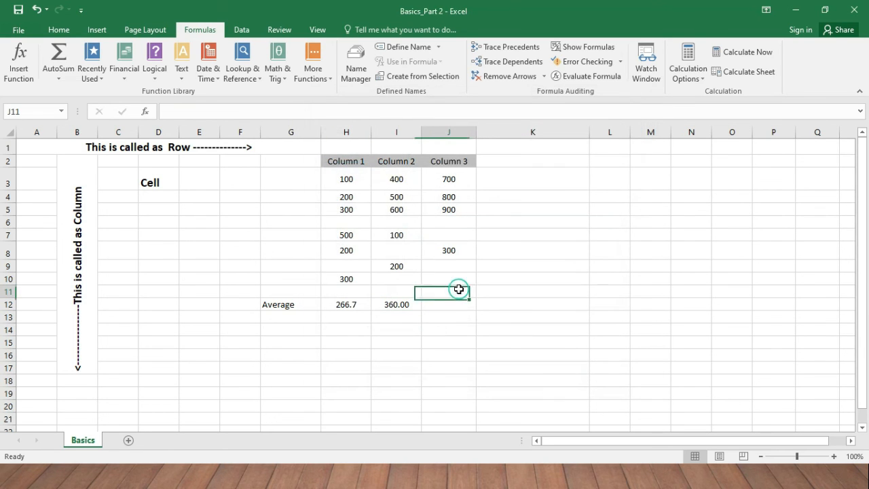